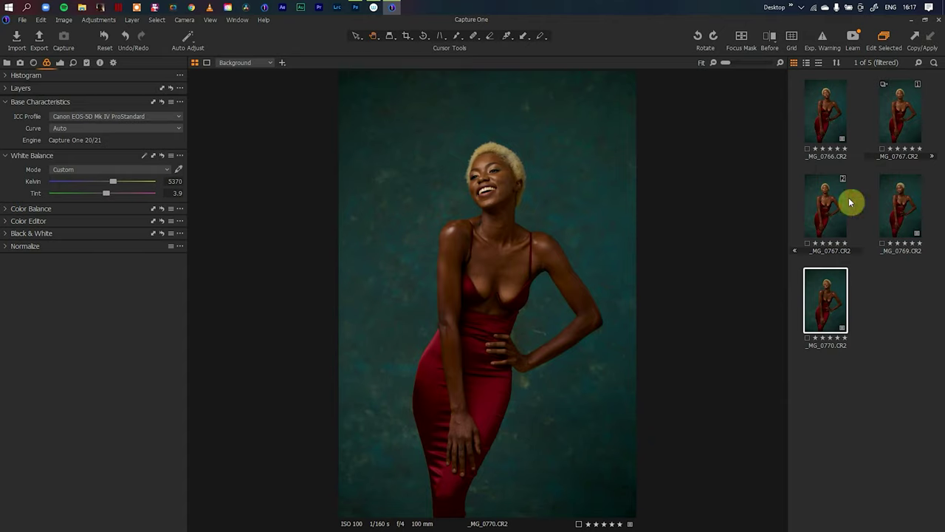
Compare the finished portraits _MG_0769.CR2 and _MG_0770.CR2, examining the skin and face in _MG_0770.CR2 at 100%
click(899, 118)
click(888, 209)
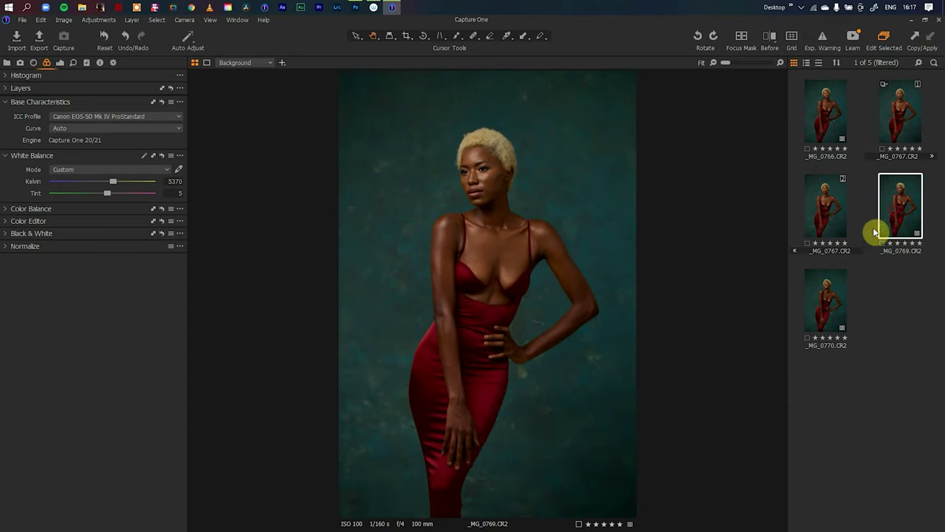
click(825, 280)
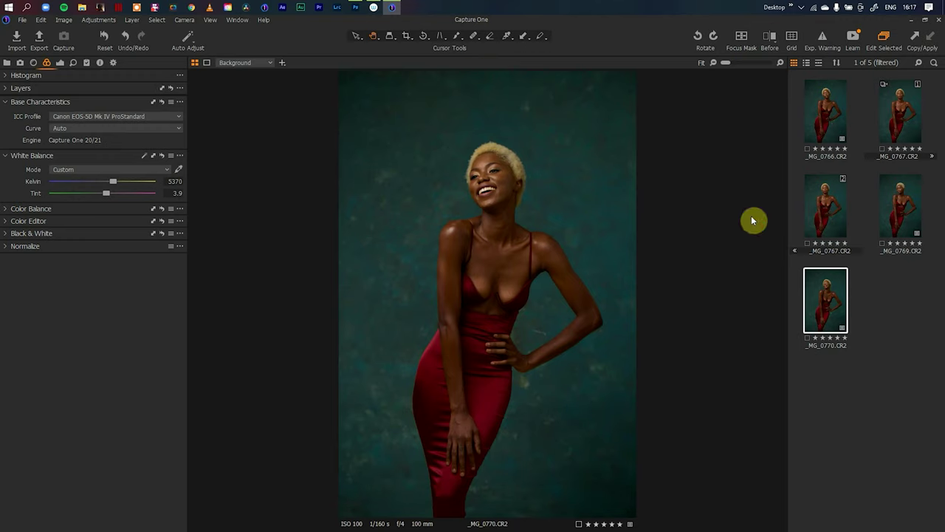
click(504, 180)
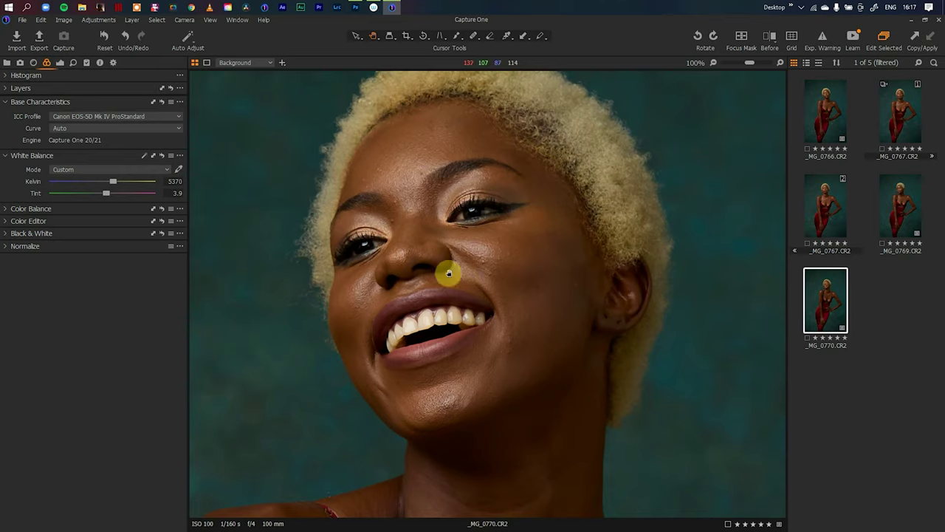
mouse_move(485, 325)
mouse_down()
mouse_move(501, 214)
mouse_move(557, 222)
mouse_move(508, 262)
mouse_move(538, 211)
mouse_move(474, 323)
mouse_up()
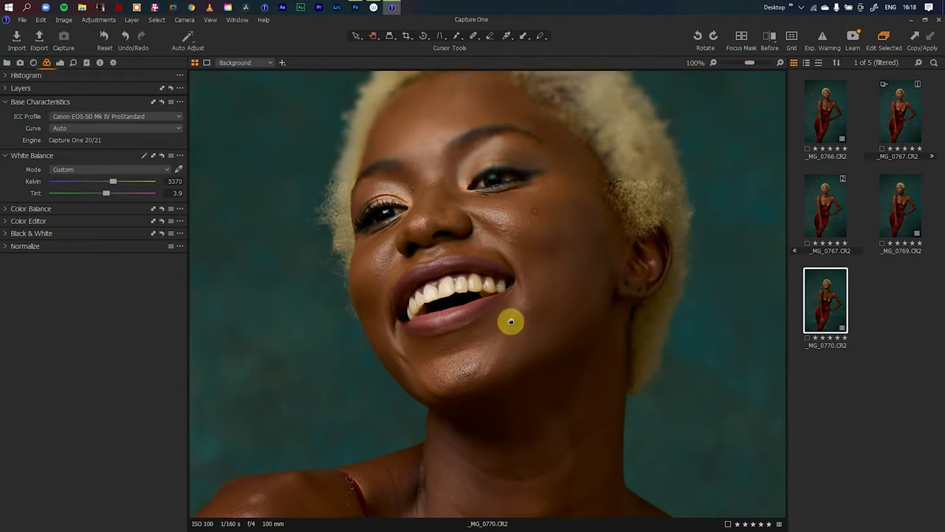
Open the first variant of _MG_0767.CR2 and examine the skin on the face, neck and shoulders at 100%
click(893, 127)
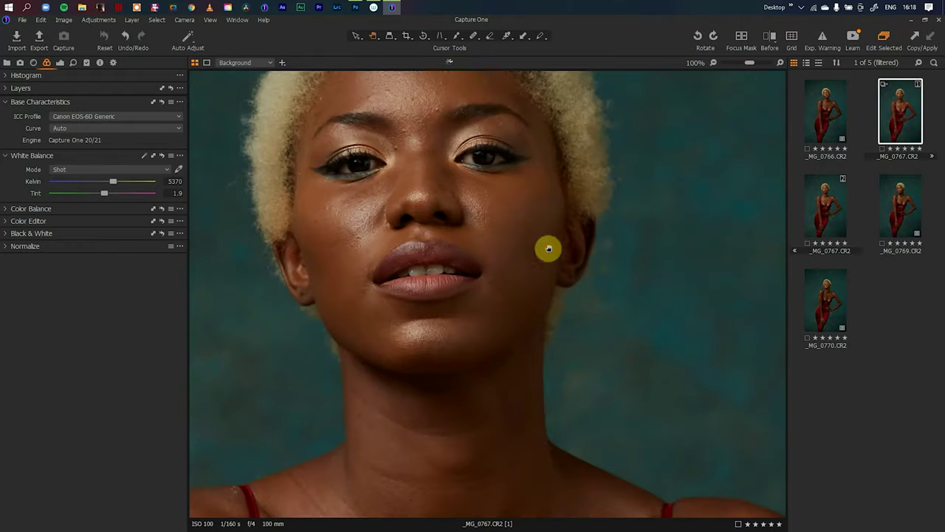
key(ctrl+0)
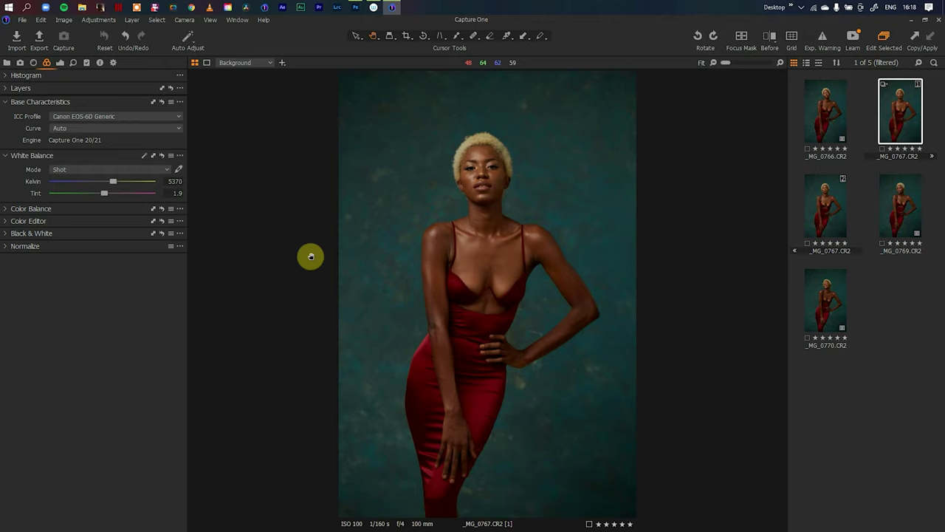
click(142, 116)
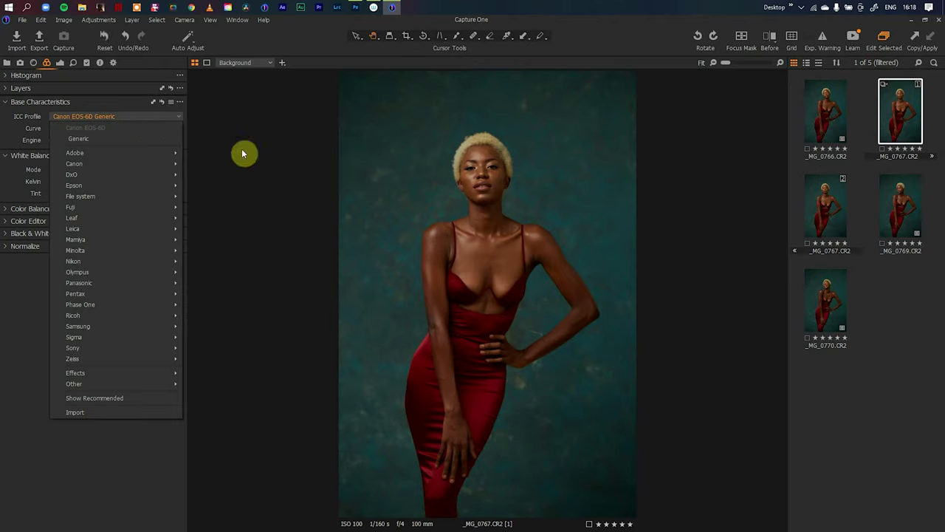
click(483, 212)
drag(485, 203, 527, 241)
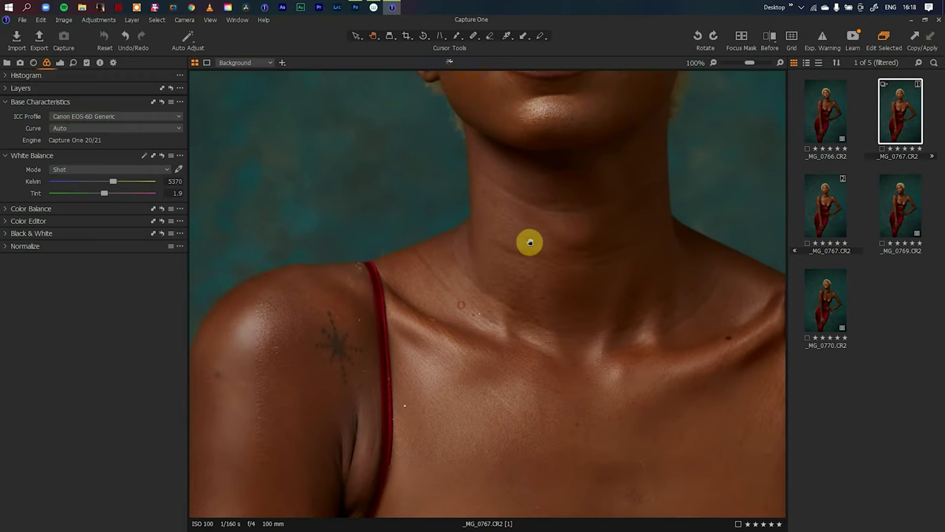
drag(553, 204, 517, 282)
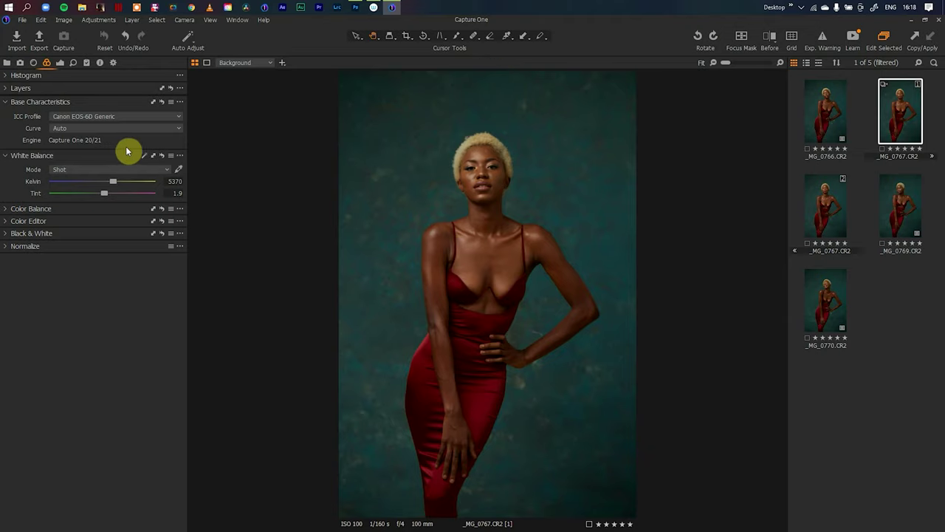
Set the ICC profile to Canon EOS-5D Mk IV ProStandard and check the photo against its unedited version
click(150, 120)
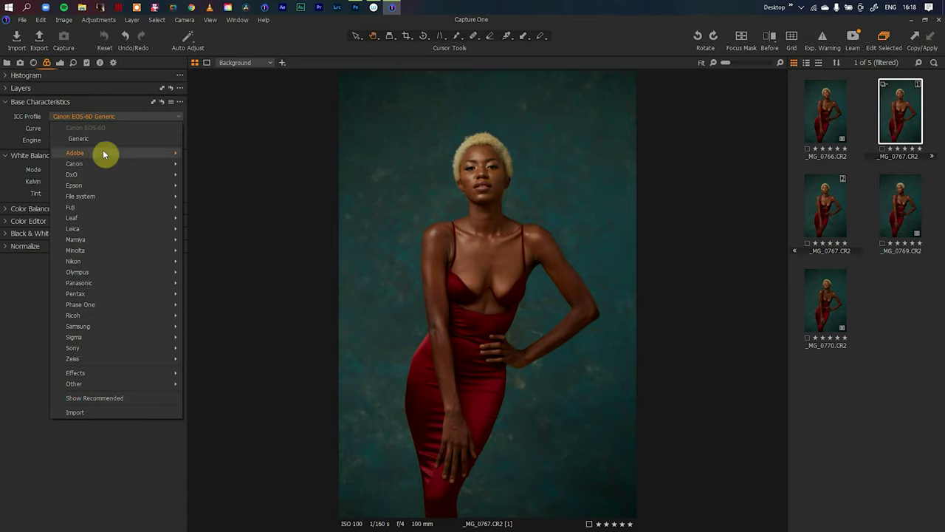
mouse_move(155, 167)
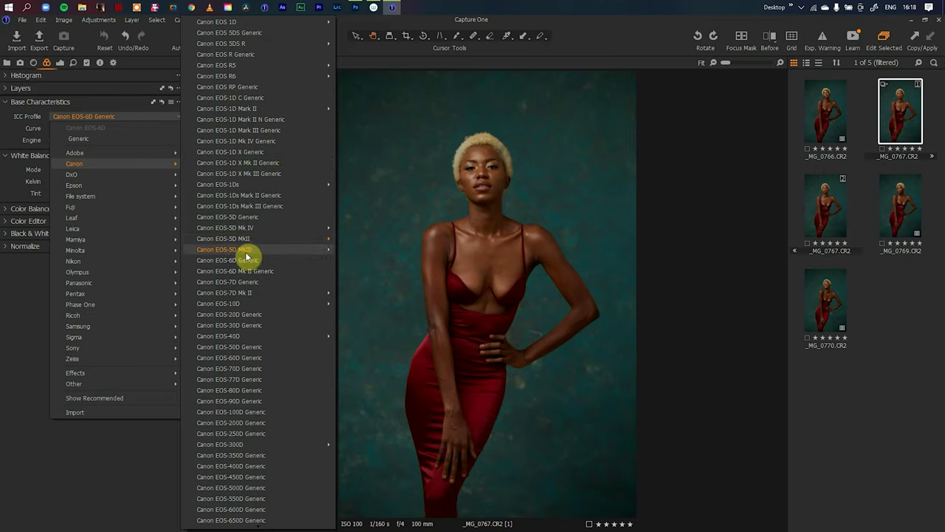
mouse_move(281, 231)
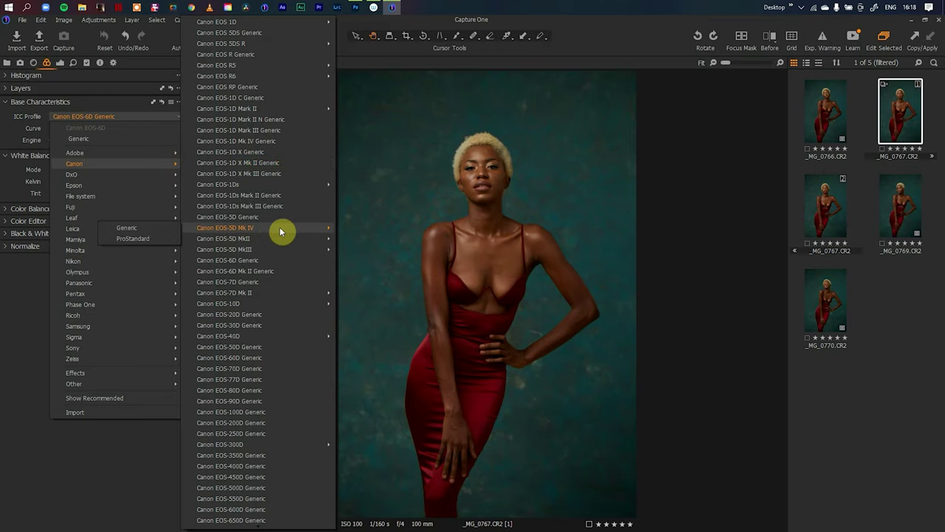
click(164, 239)
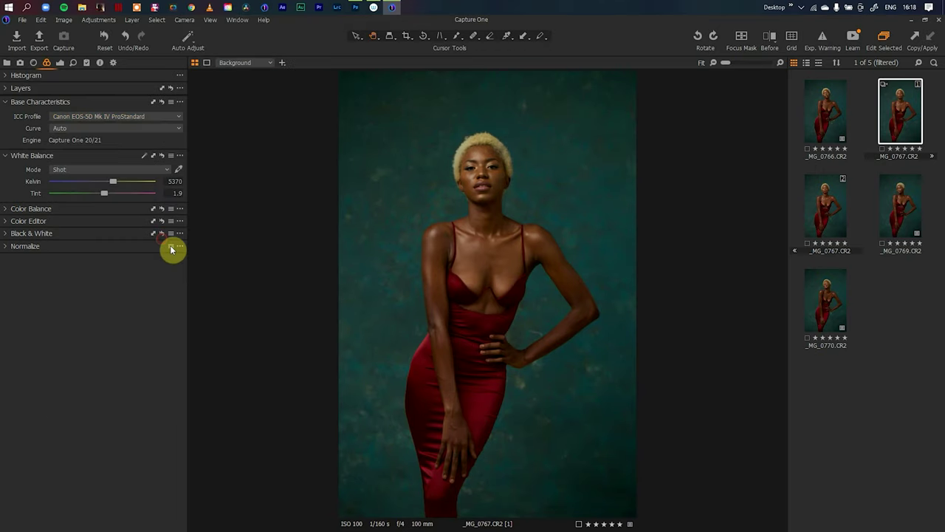
click(771, 42)
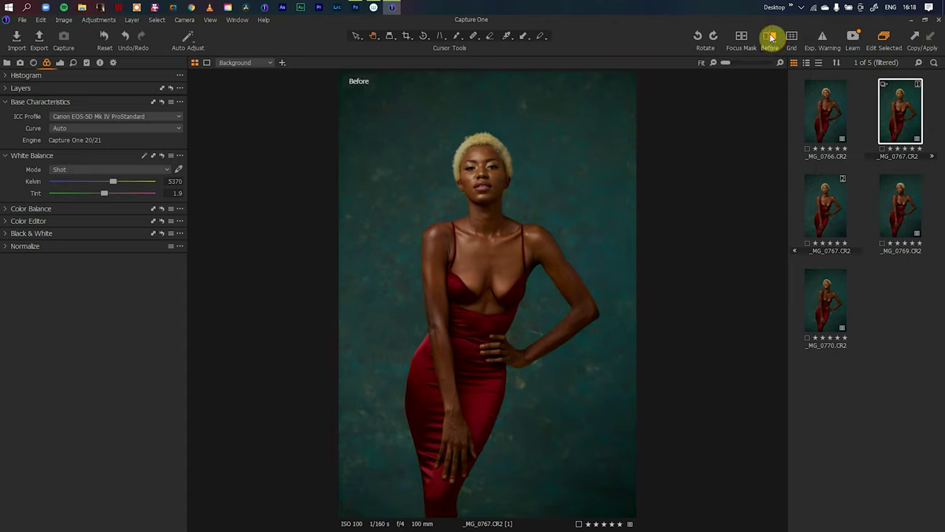
click(770, 41)
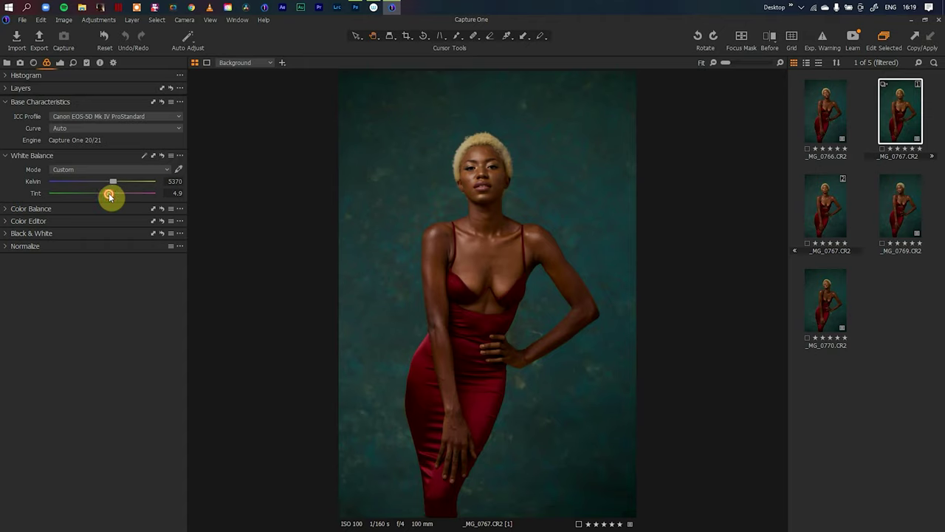
Set the white balance tint to 5.3 and compare the face at 100% with its unedited version
double_click(108, 195)
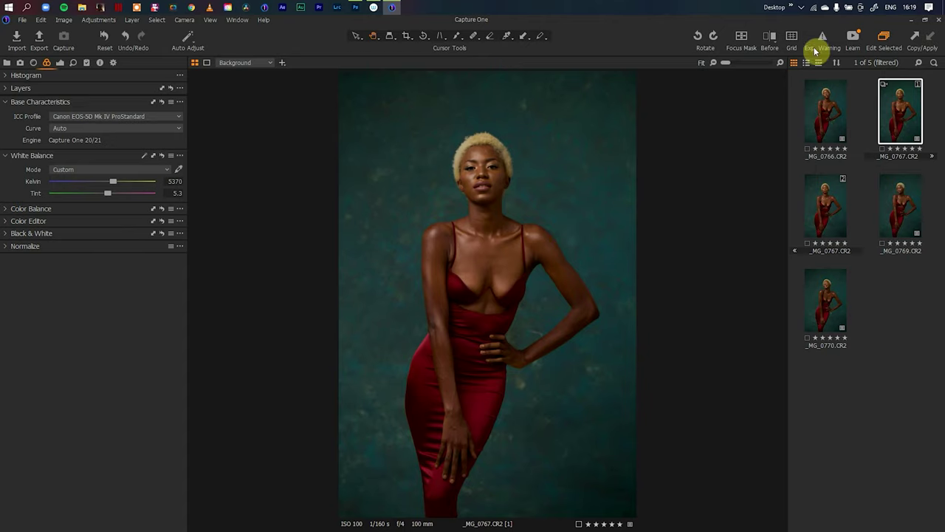
click(770, 41)
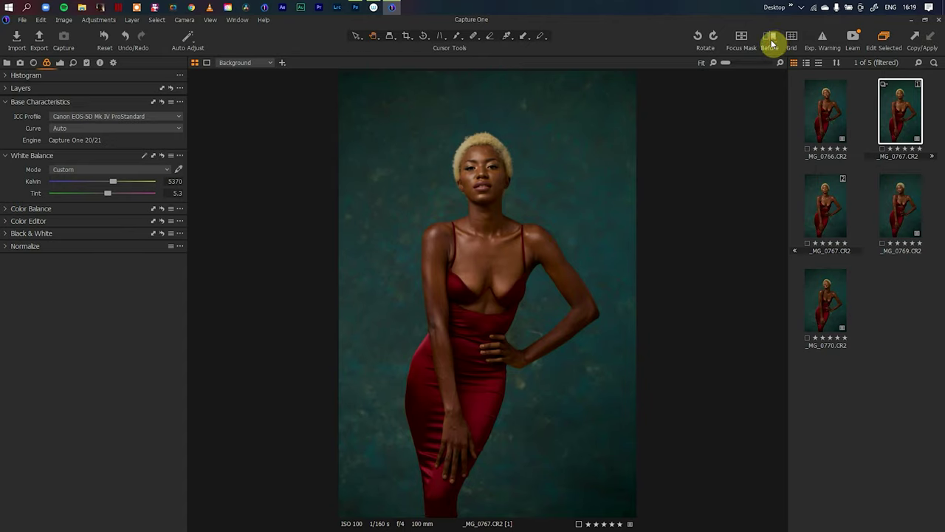
drag(475, 172, 498, 219)
click(768, 44)
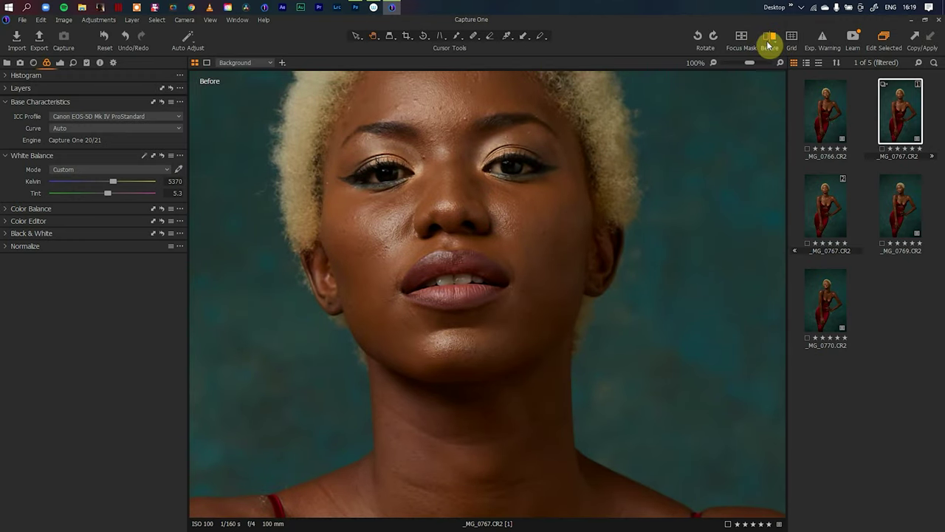
click(772, 44)
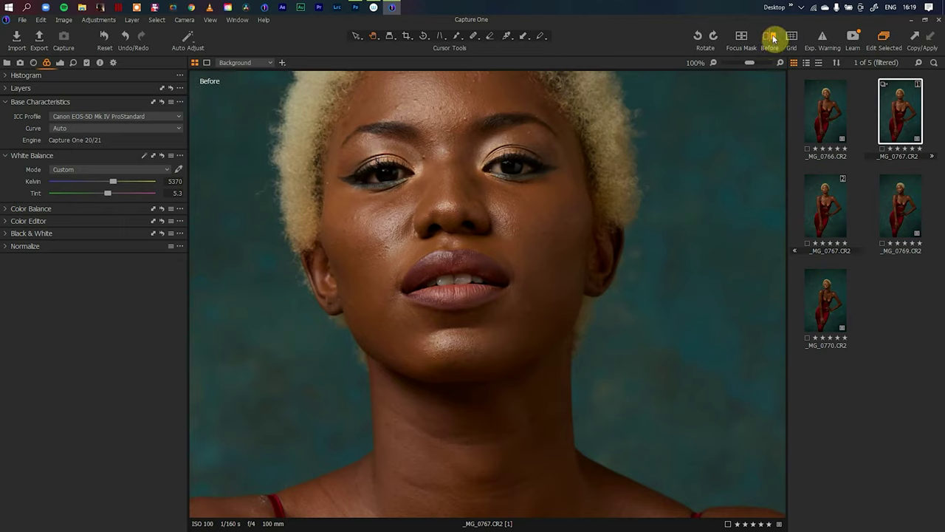
click(771, 42)
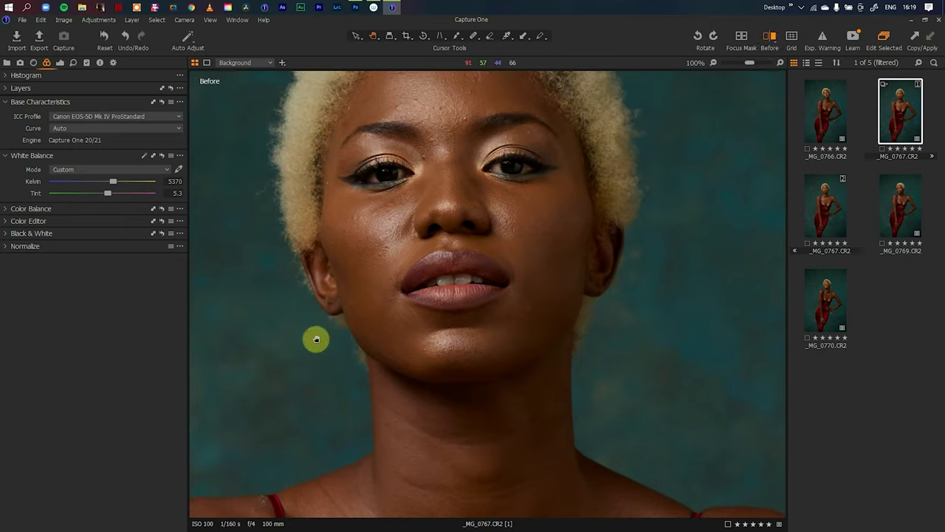
Compare the face before and after using the split view, sweeping the divider across it, and return to the full photo
click(770, 47)
click(753, 64)
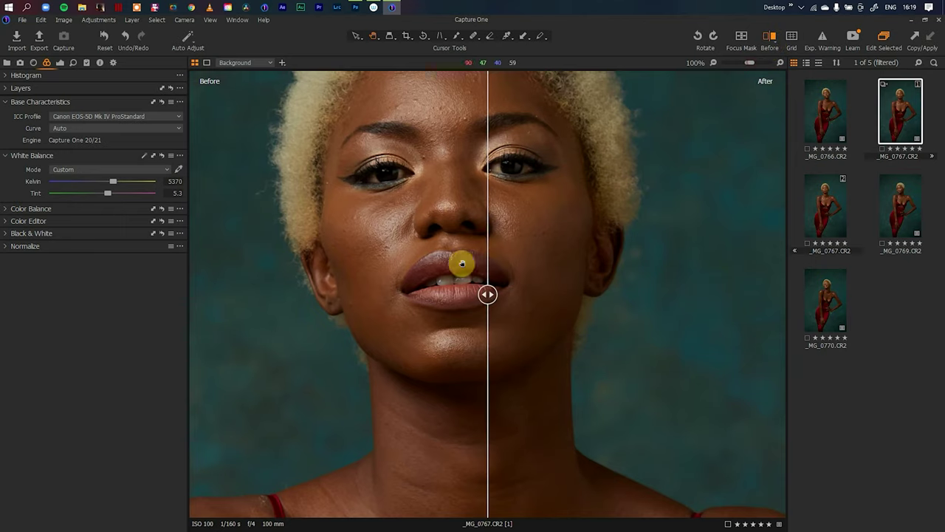
drag(487, 296, 270, 325)
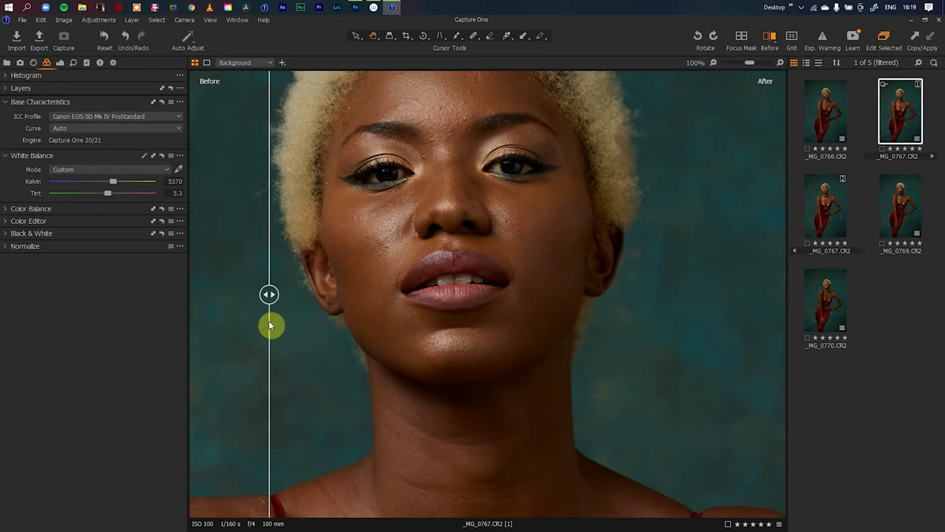
click(769, 37)
click(447, 232)
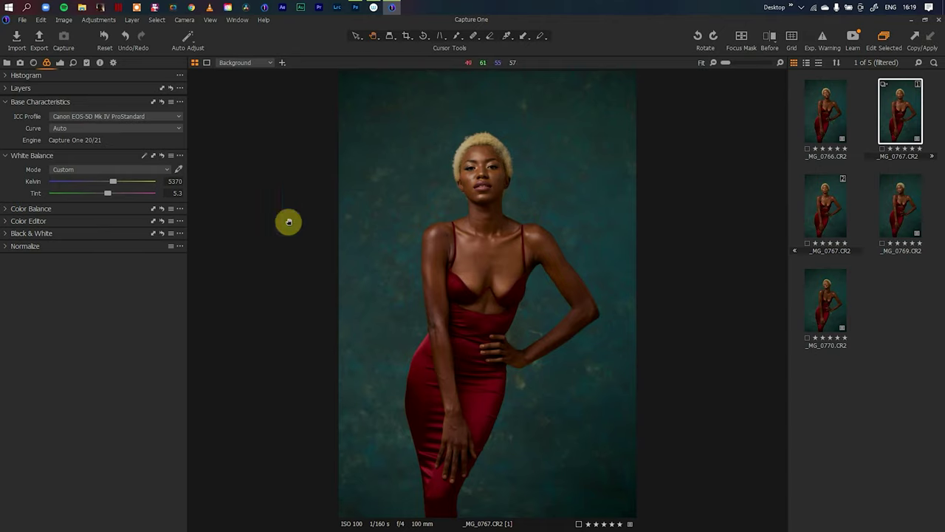
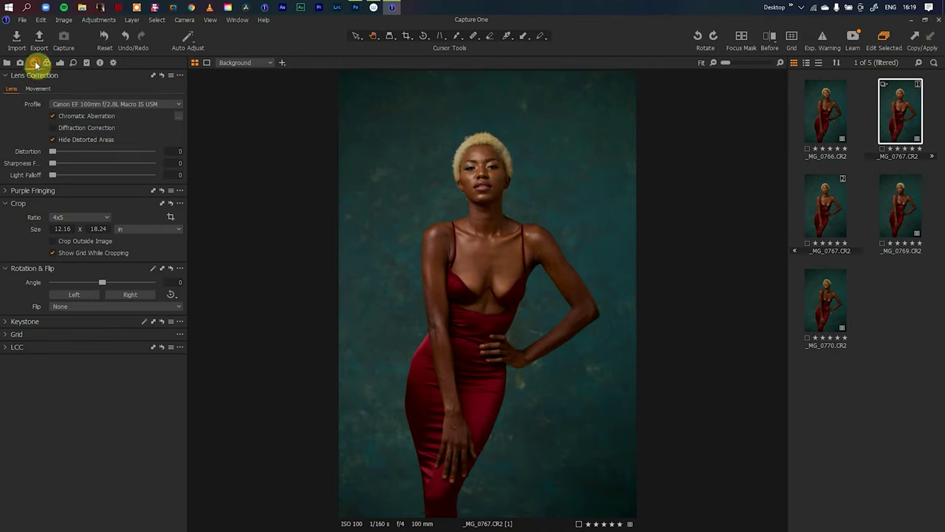
Set the lens correction's light falloff to 91
drag(55, 177, 129, 180)
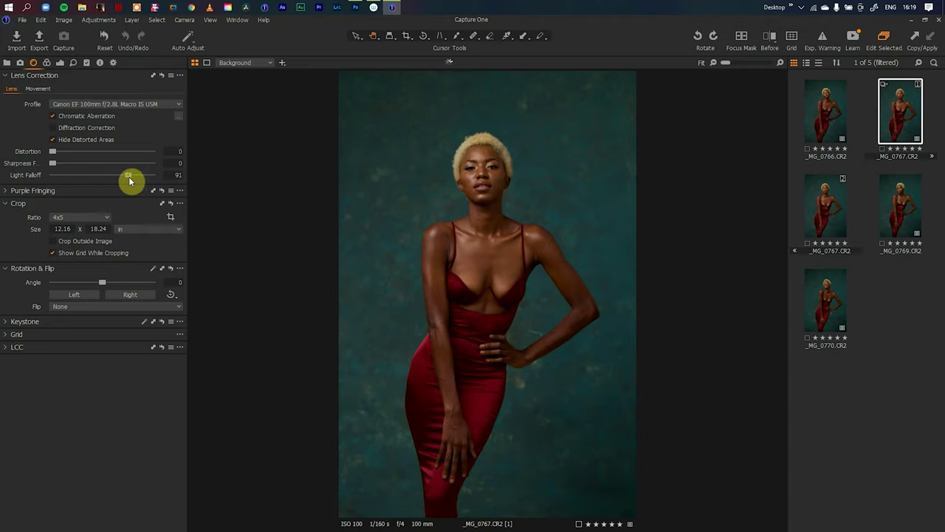
Set the sharpening amount to 0 and inspect the face, neck and shoulders at 100%
click(72, 63)
drag(481, 157, 523, 192)
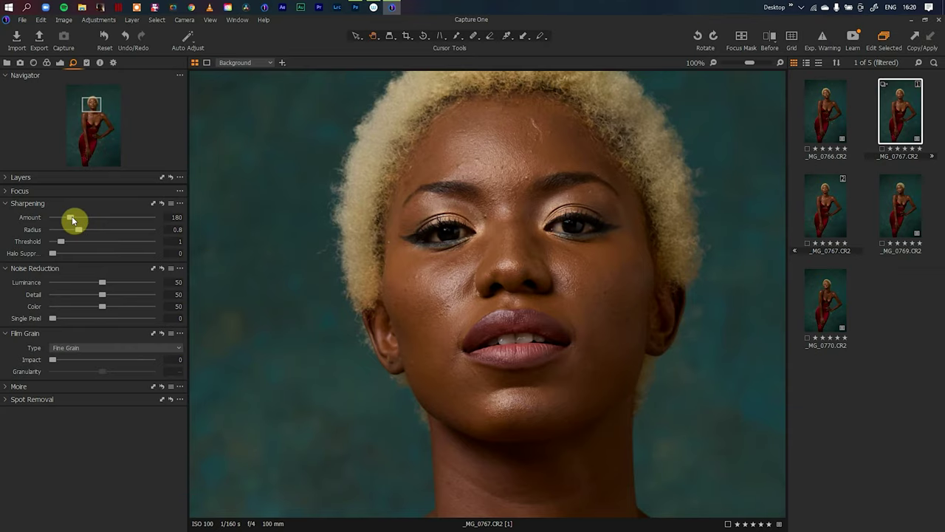
drag(71, 216, 5, 218)
scroll(517, 218, down, 3)
scroll(576, 259, down, 5)
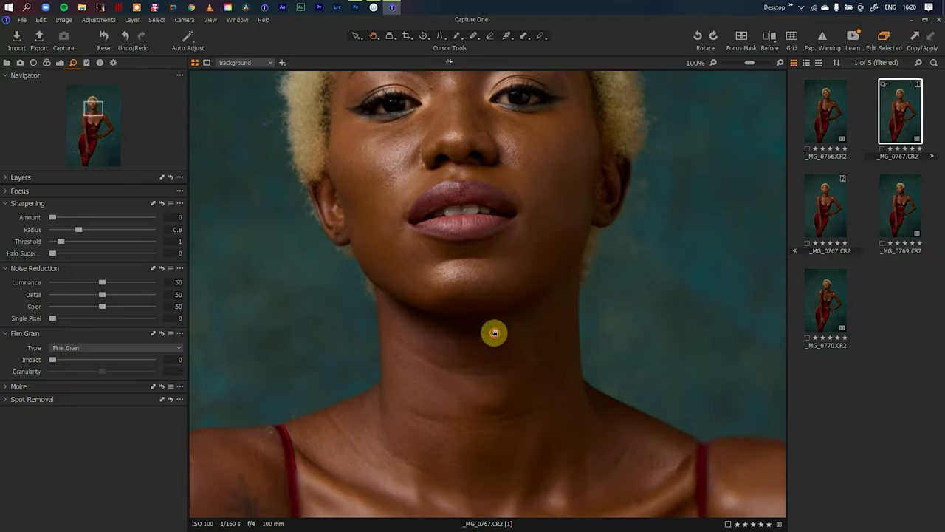
scroll(512, 311, down, 6)
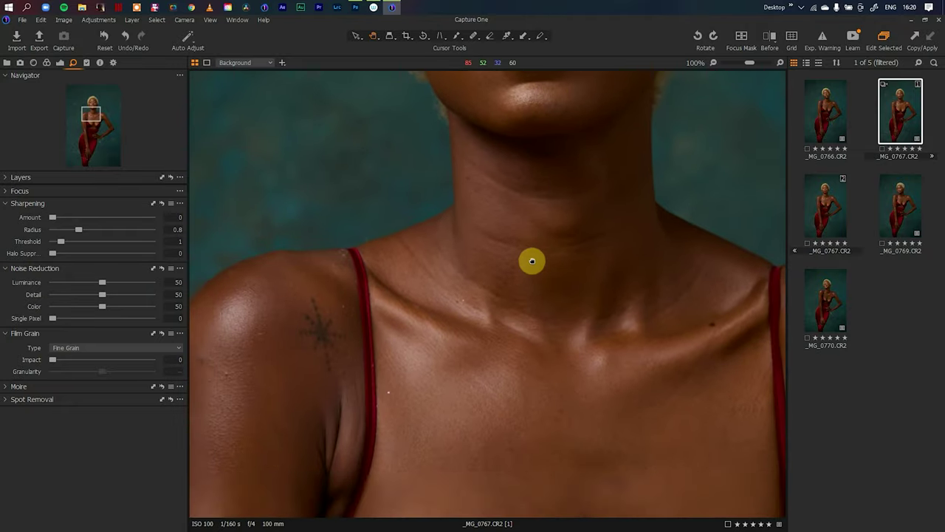
drag(542, 251, 480, 253)
scroll(507, 139, up, 3)
scroll(507, 139, up, 5)
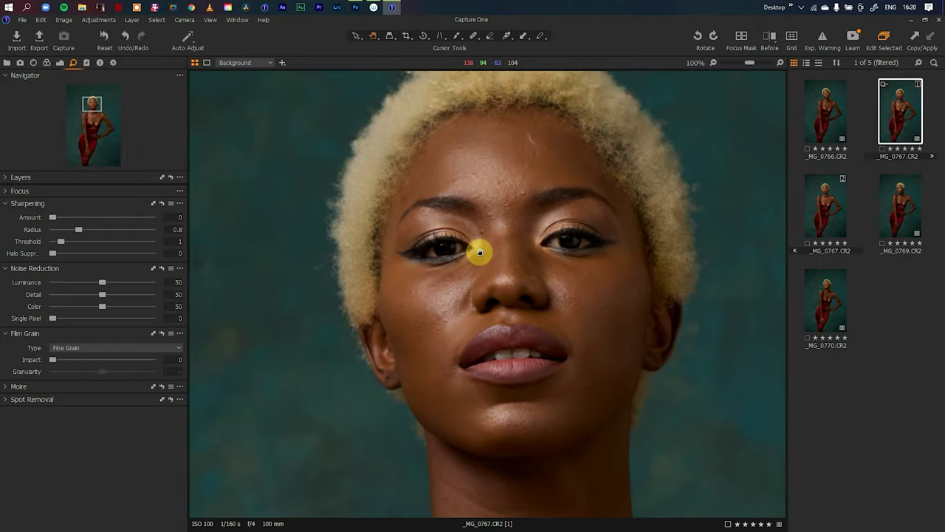
Set the photo's contrast to 3 and exposure to 0.2
click(62, 65)
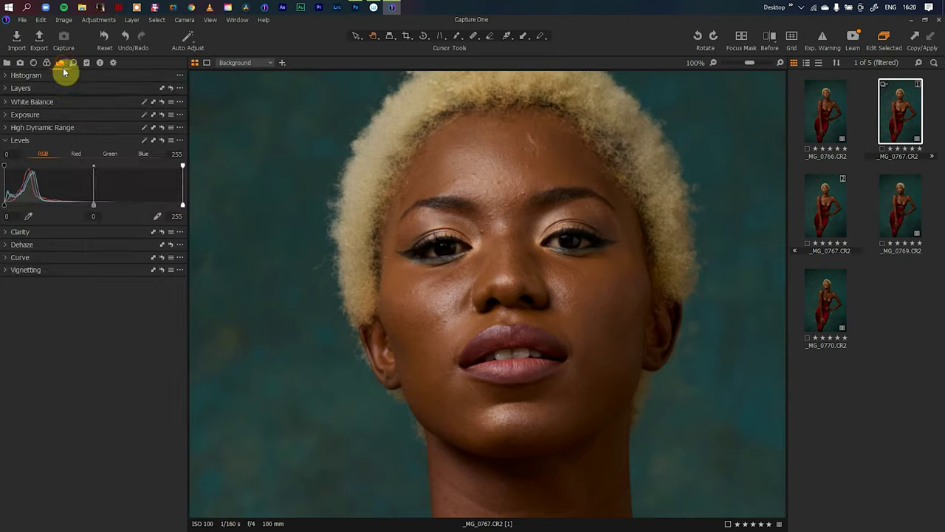
click(46, 63)
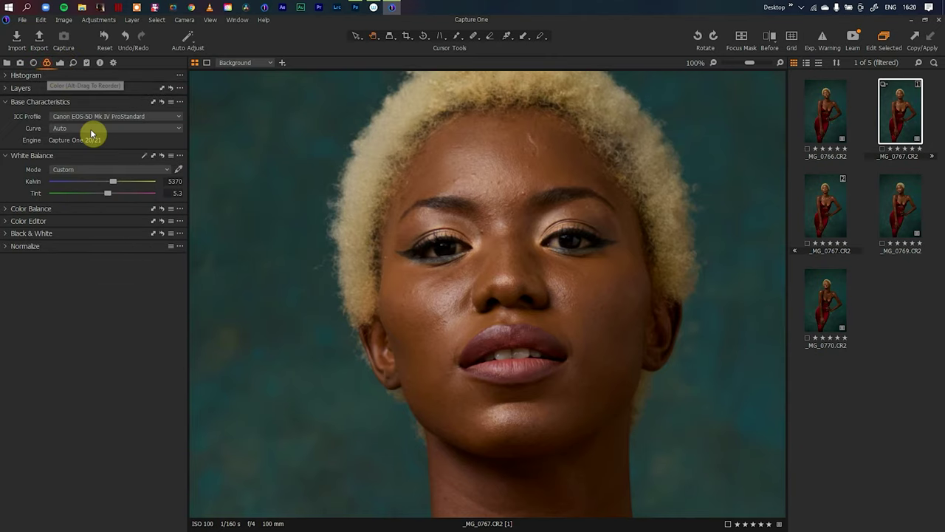
double_click(433, 215)
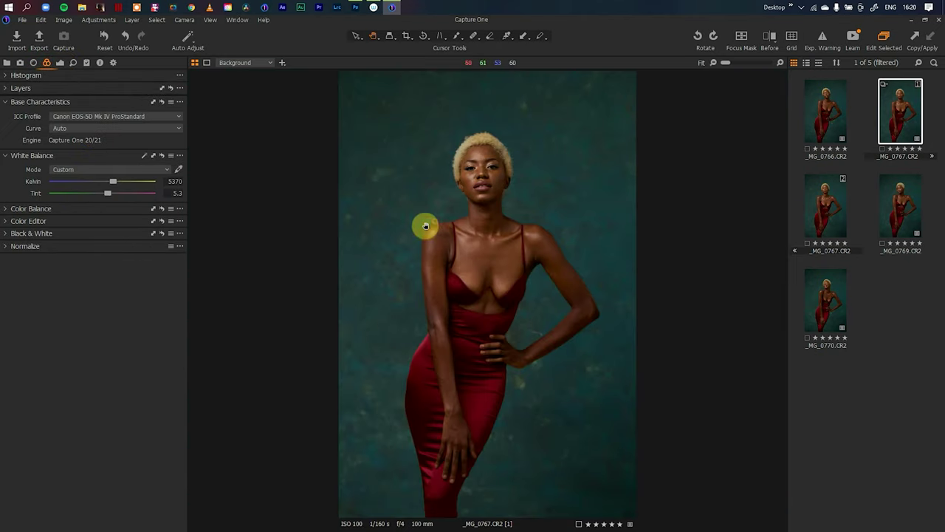
click(61, 63)
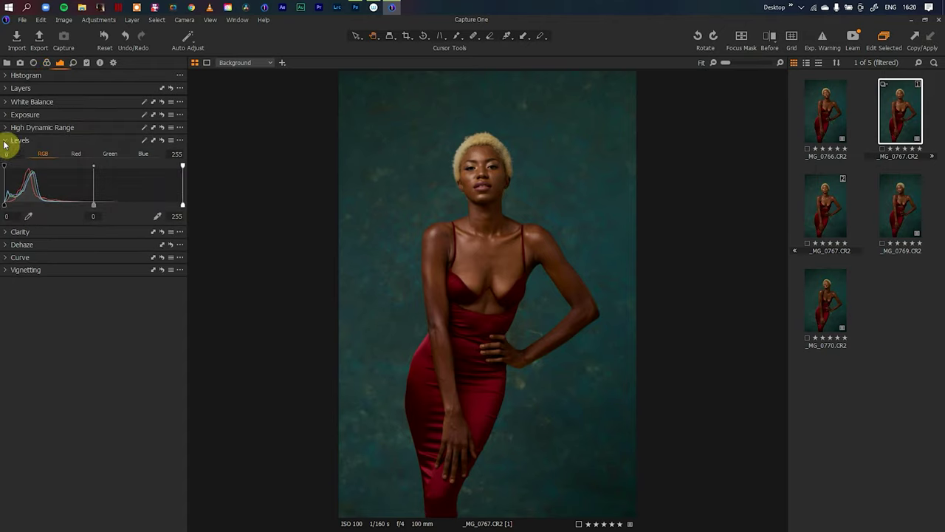
click(8, 116)
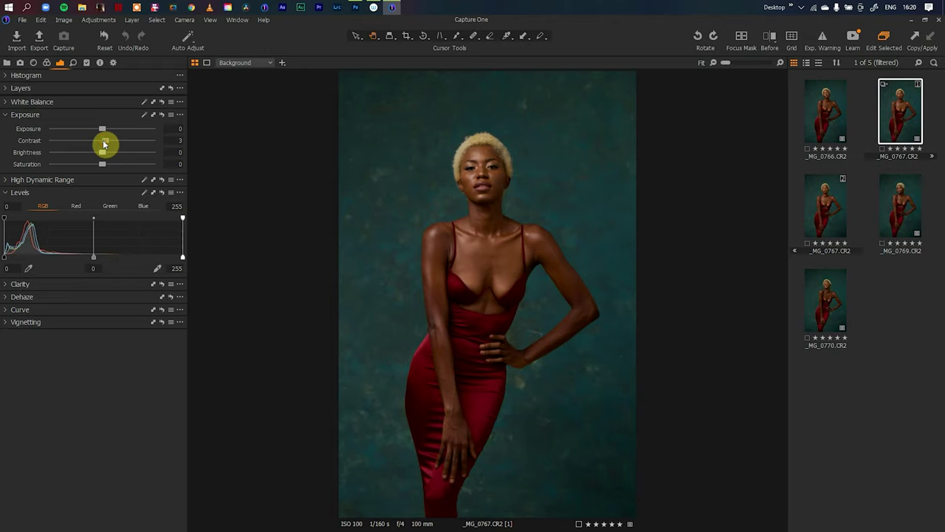
drag(103, 133, 104, 133)
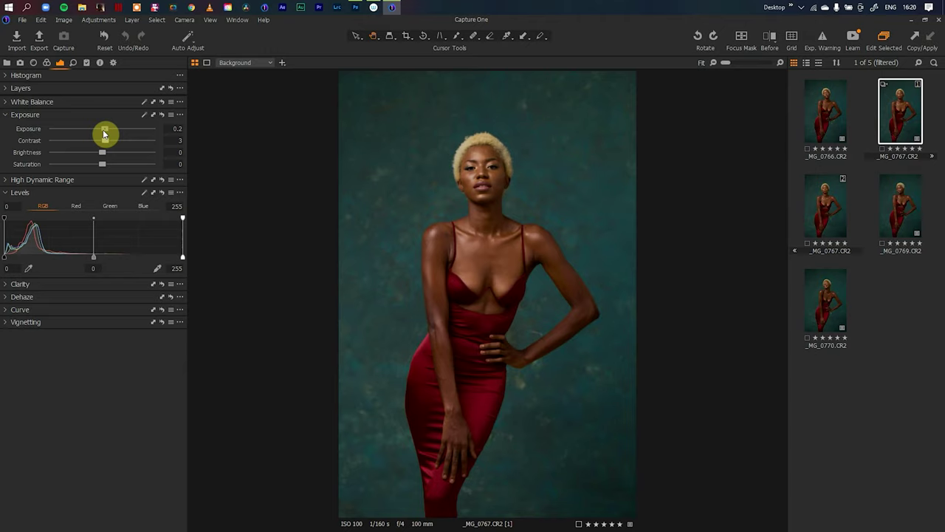
Set the photo's saturation to -4 and brightness to -2
click(104, 169)
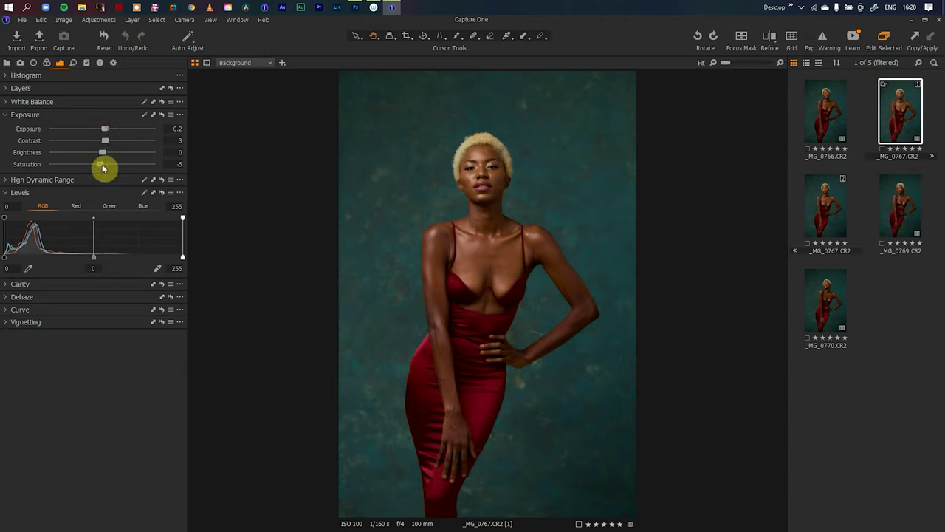
click(104, 156)
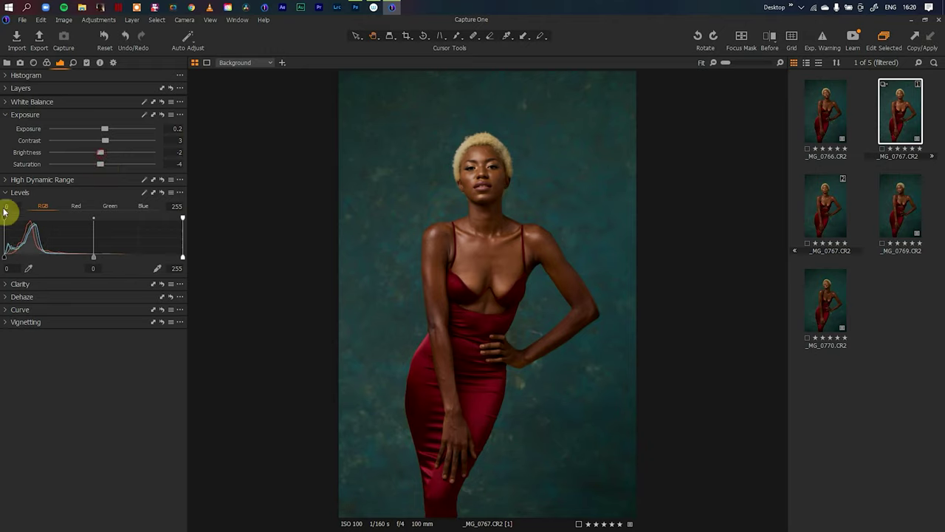
Set the High Dynamic Range shadow to 1, then try lowering the highlight and reset it to 0
click(10, 182)
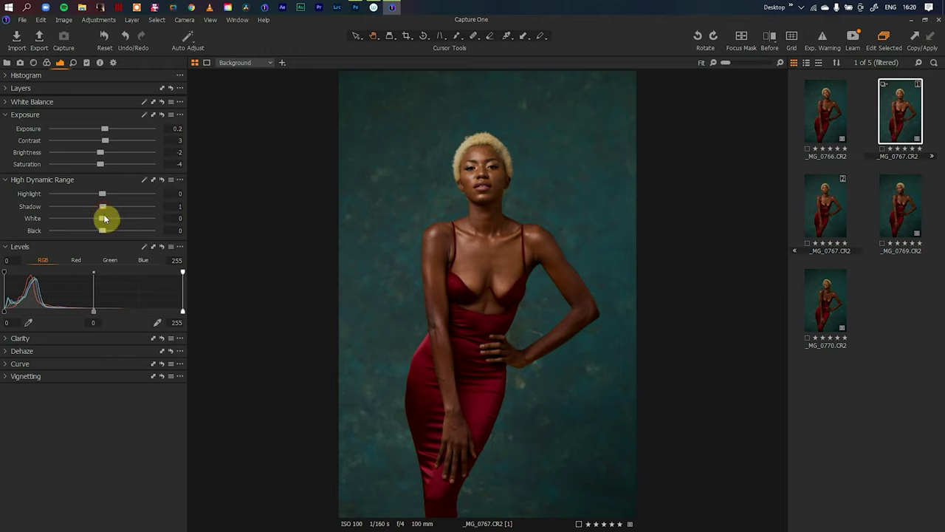
drag(104, 221, 56, 194)
double_click(57, 194)
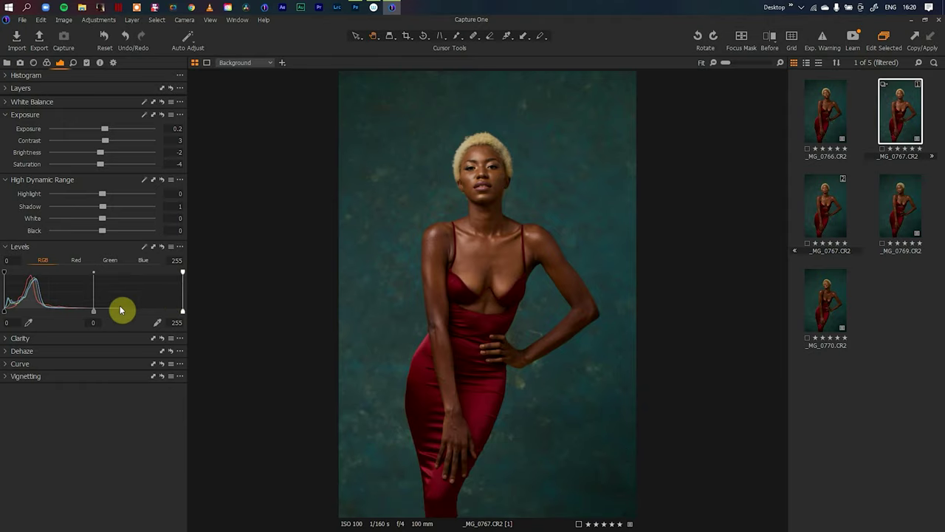
Set the RGB levels' input white point to 247 after trying 210 with highlight at -100, and reset the highlight to 0
drag(183, 313, 151, 312)
drag(103, 194, 44, 199)
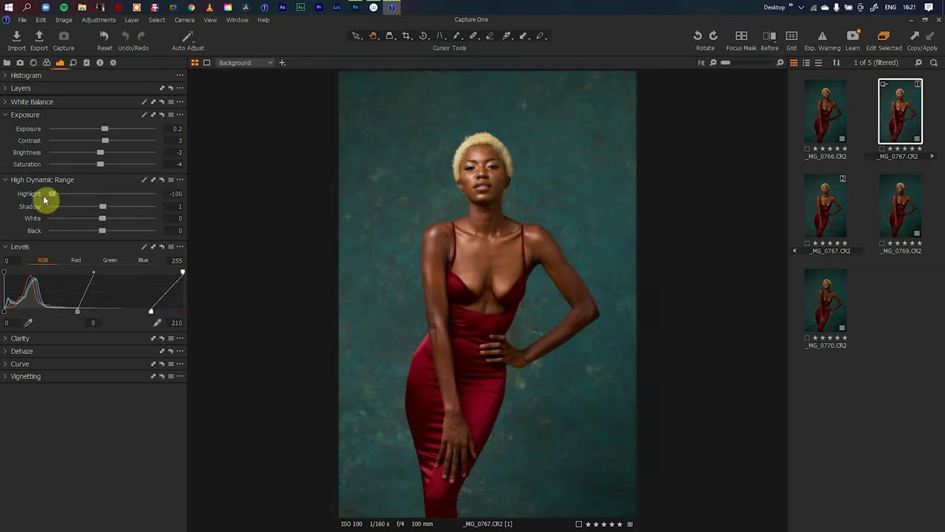
double_click(53, 194)
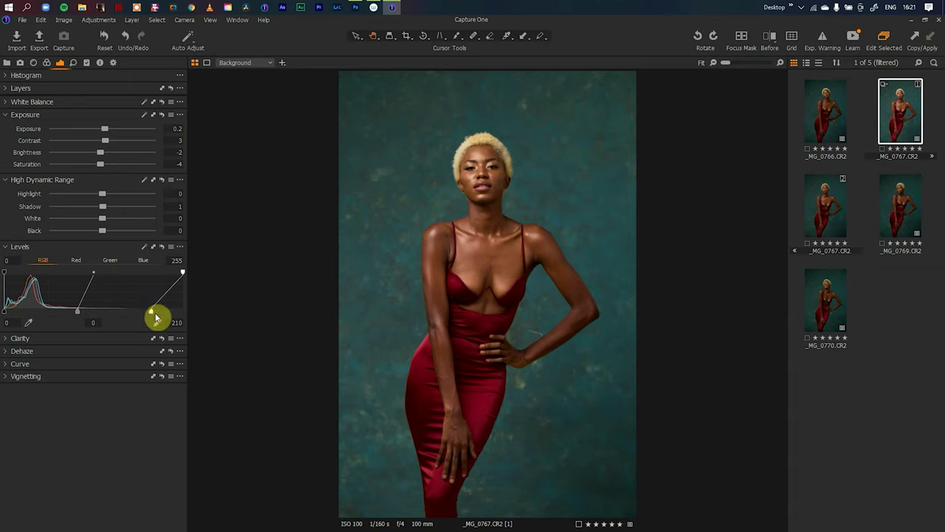
drag(154, 314, 181, 310)
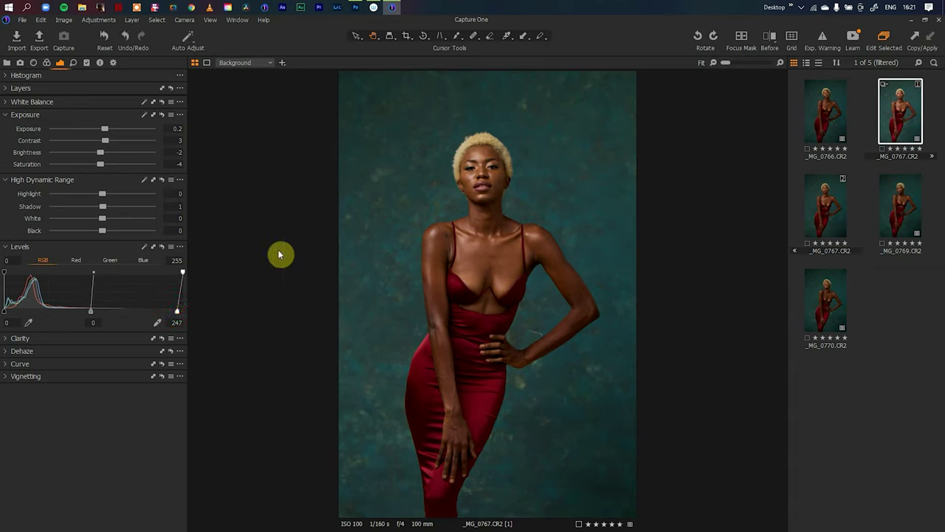
Compare the full photo before and after in the split view, sweeping the divider across the figure, and close the comparison
click(771, 37)
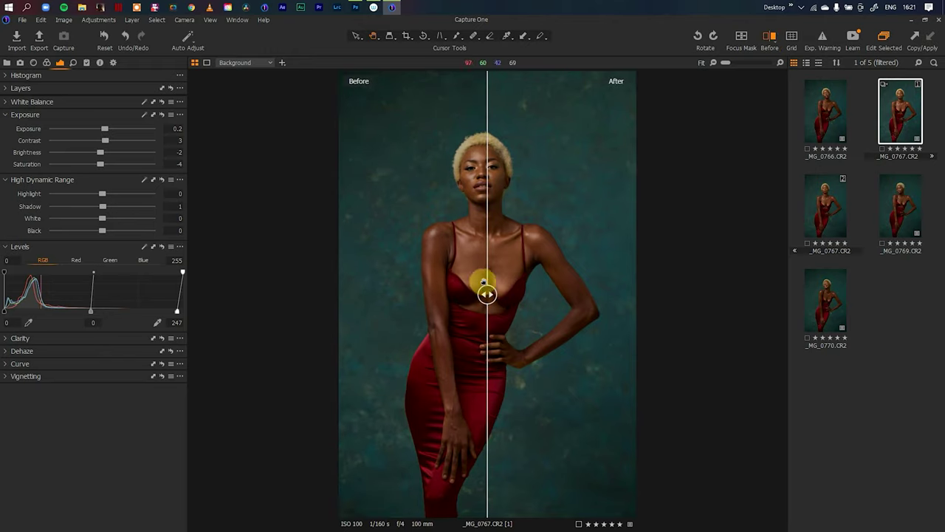
drag(486, 293, 364, 294)
click(774, 37)
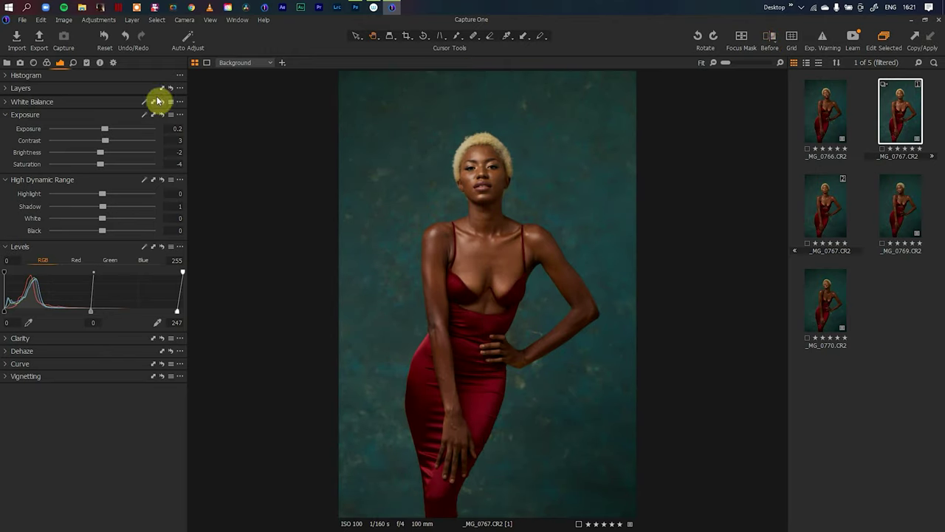
Sample the teal backdrop beside the head as a colour selection in the advanced Color Editor
click(47, 63)
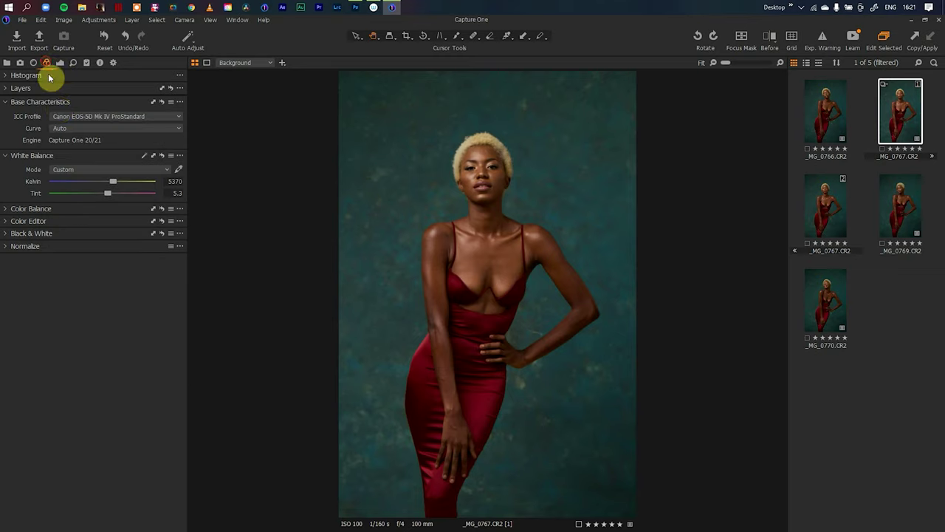
click(5, 222)
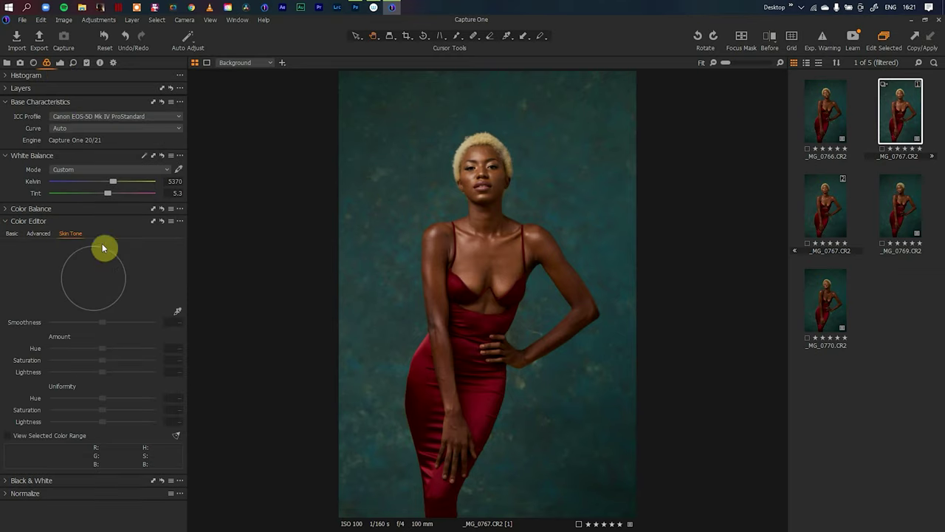
click(39, 234)
click(179, 315)
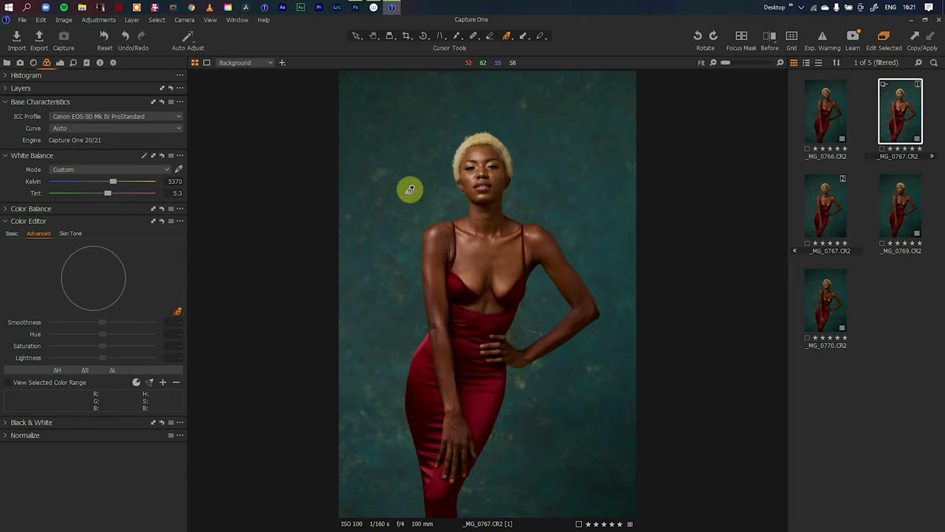
click(412, 181)
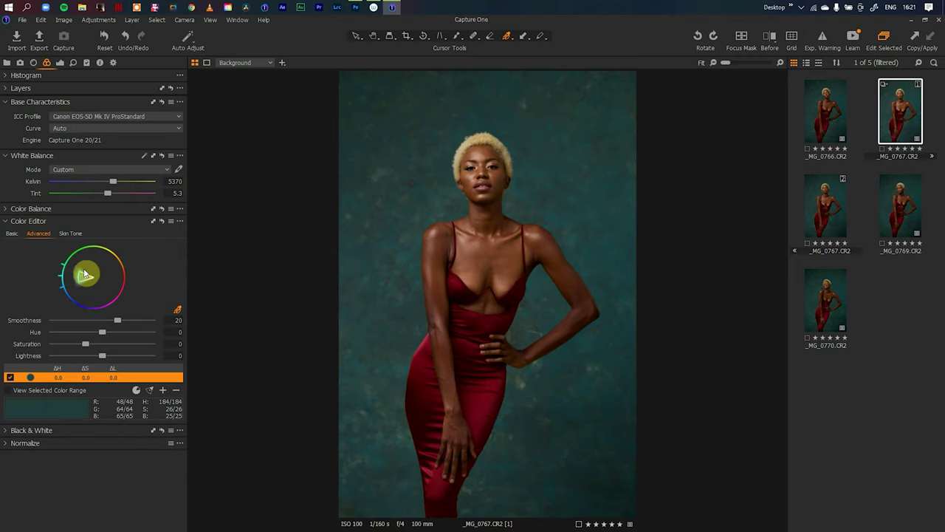
Widen the sampled colour range across the greens and blues, viewing only the selected range to leave out skin and dress
drag(85, 274, 84, 297)
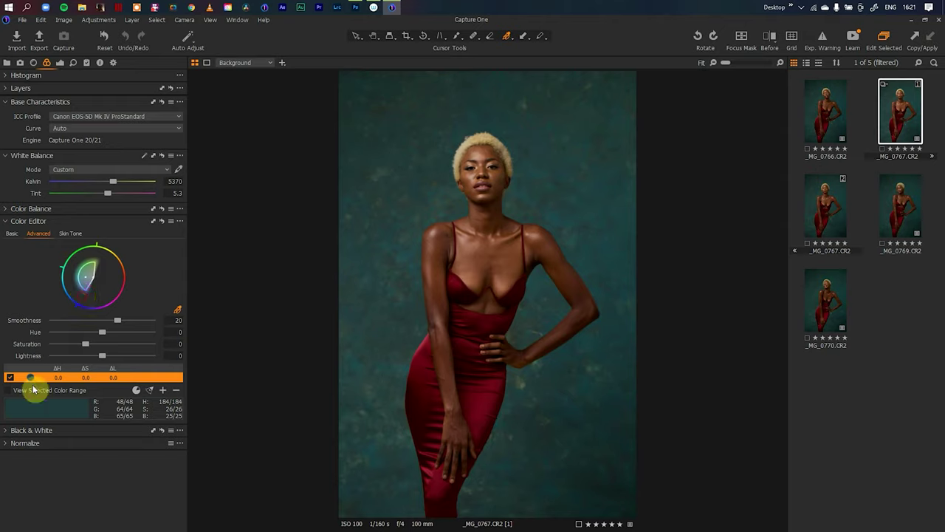
click(9, 391)
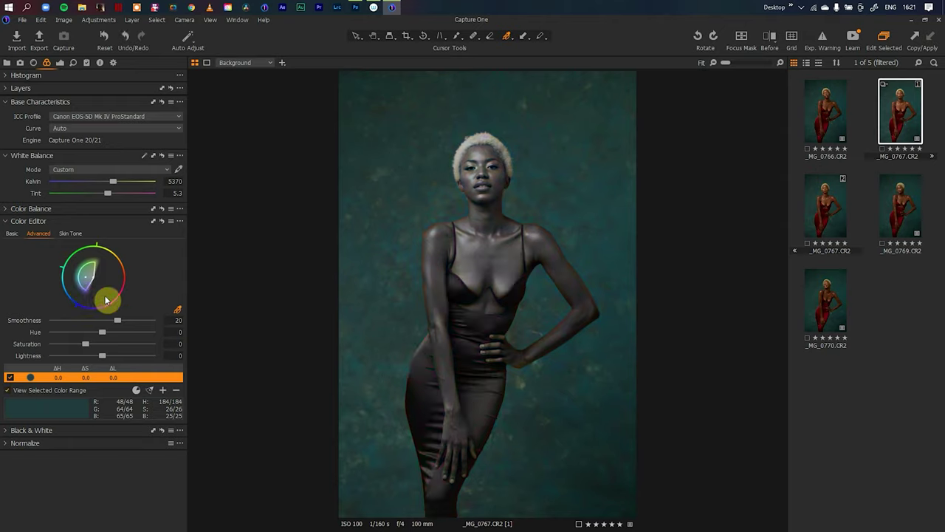
drag(103, 304, 62, 266)
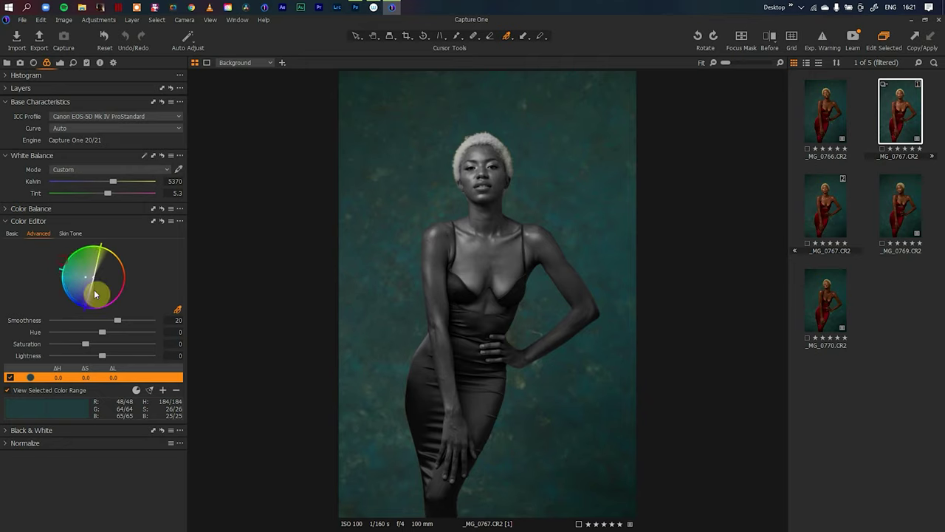
Turn off the selected-range preview and set the backdrop colour's hue to 4.8, saturation to 3 and lightness to -2
click(8, 391)
drag(106, 333, 91, 347)
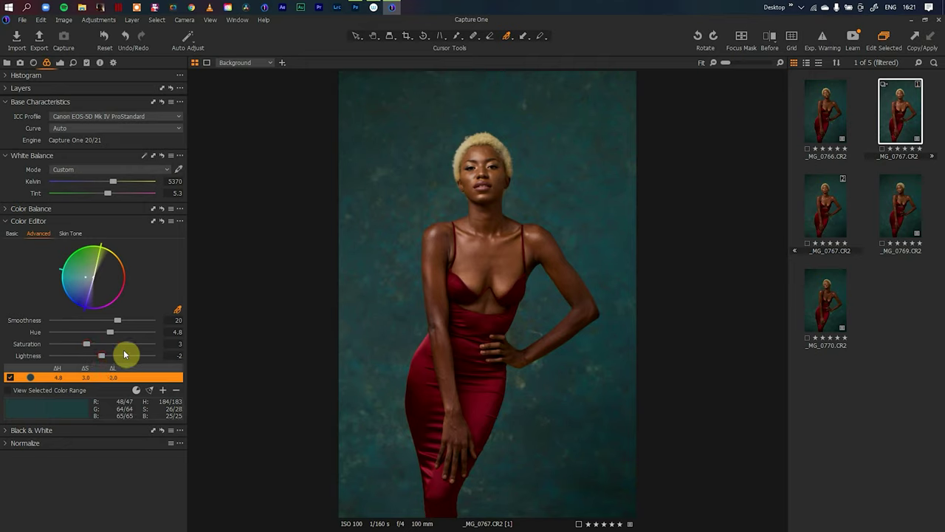
Compare the backdrop colour before and after in the split view, sweeping the divider across the photo, and close the comparison
click(770, 39)
drag(485, 291, 450, 270)
click(374, 35)
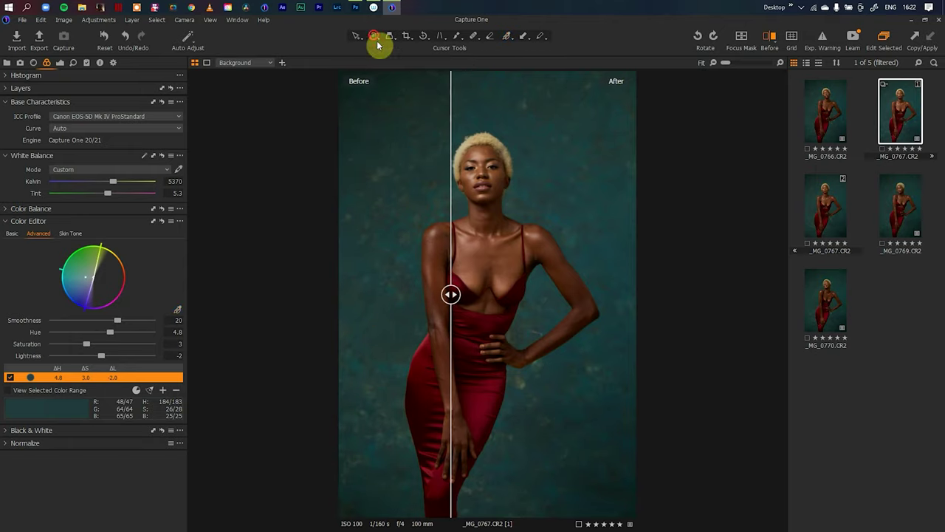
click(13, 233)
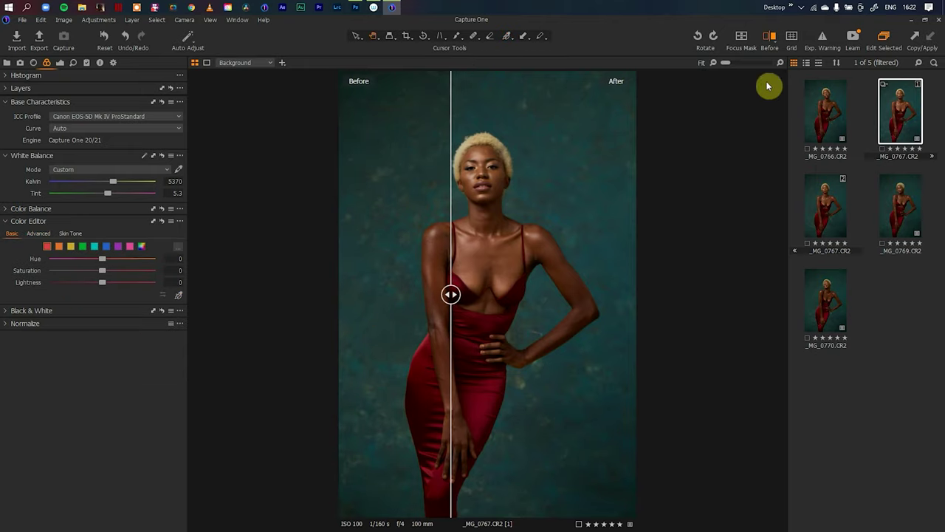
click(774, 47)
click(753, 51)
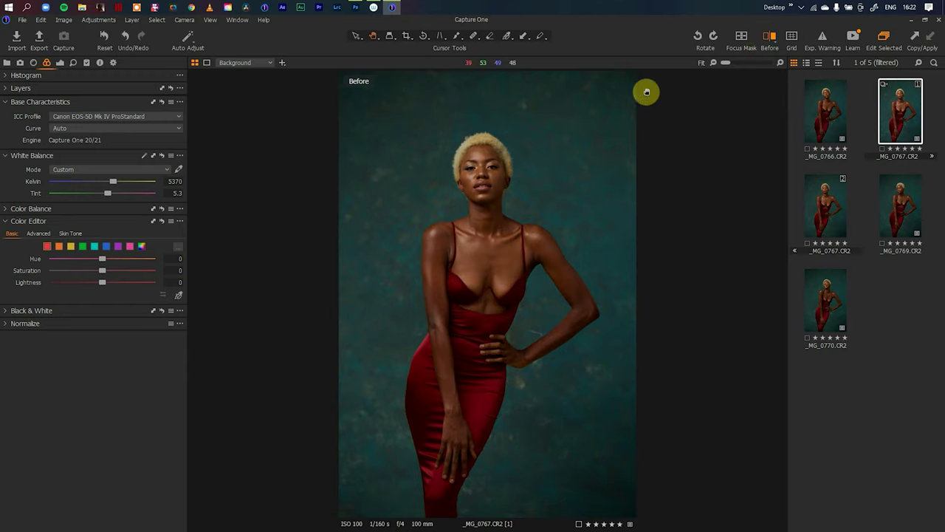
click(774, 37)
Examine the skin colour of the face, neck and shoulders at 100%
drag(487, 177, 421, 213)
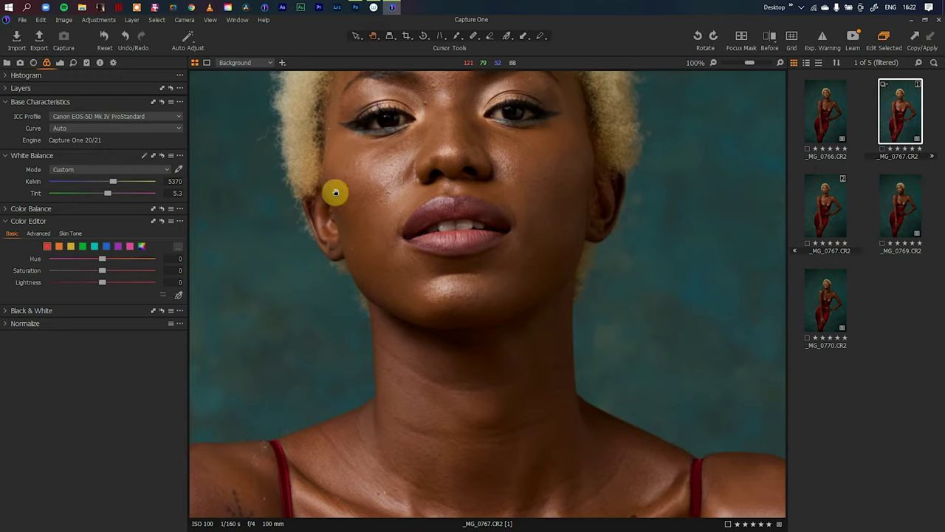
drag(506, 205, 480, 364)
drag(469, 217, 494, 228)
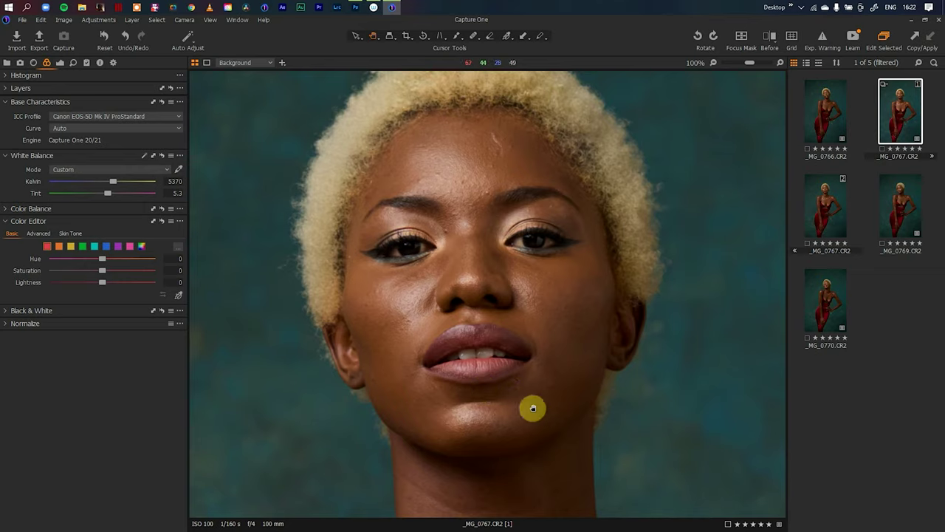
drag(532, 366, 517, 285)
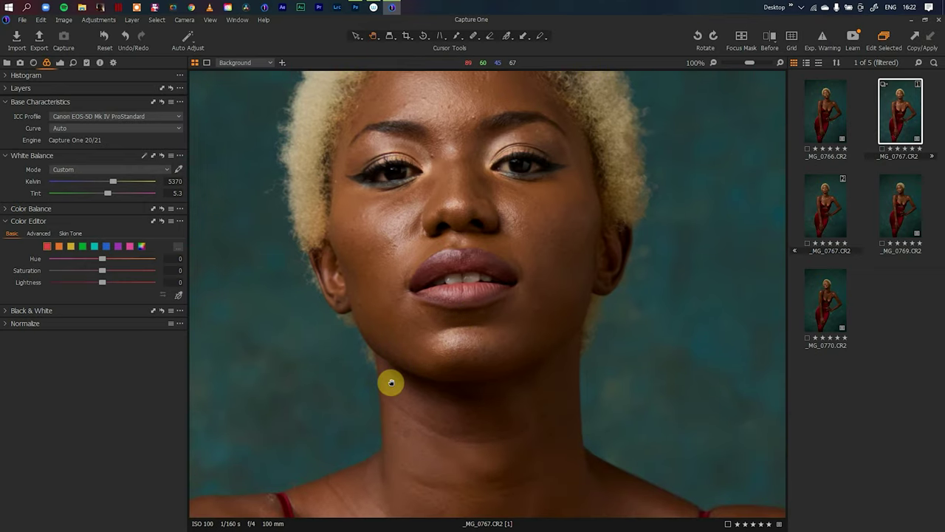
Show the Color Editor's skin tone controls, collapse Base Characteristics and White Balance, and add a new filled adjustment layer
click(66, 233)
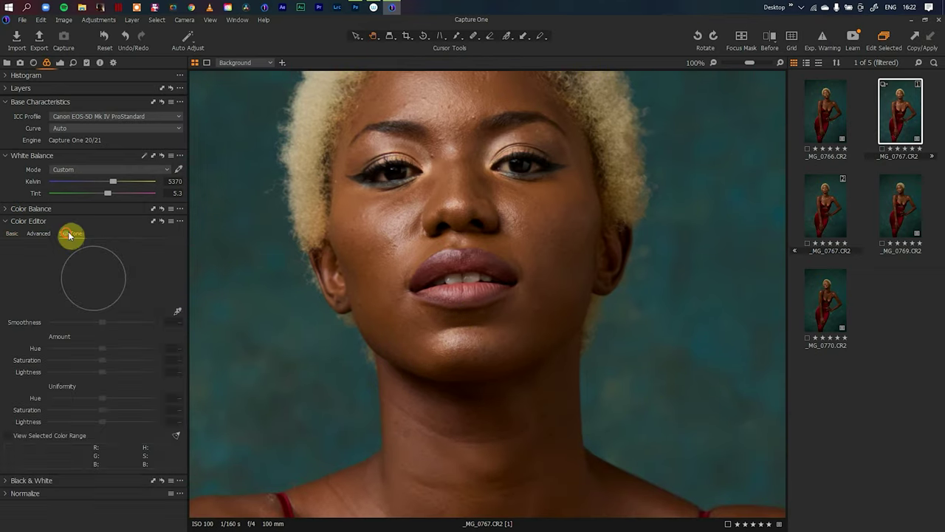
click(6, 102)
click(8, 115)
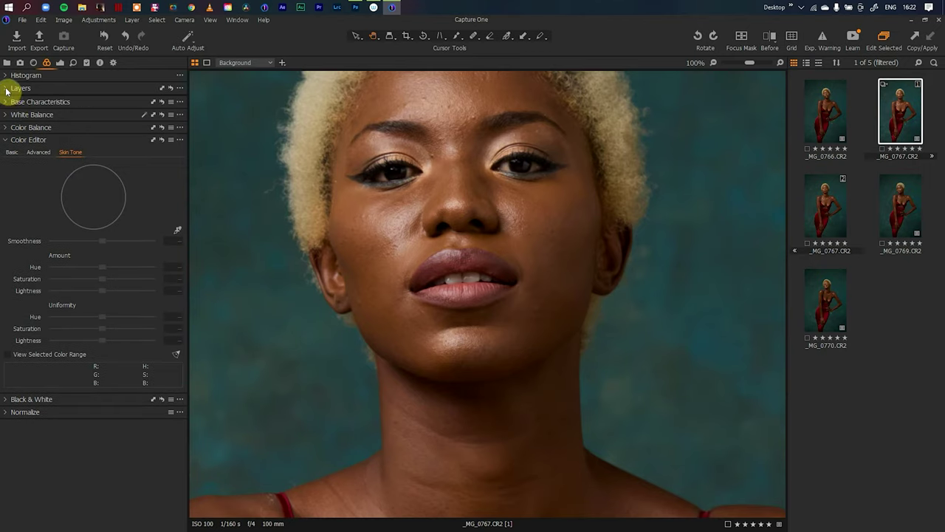
click(6, 88)
click(9, 179)
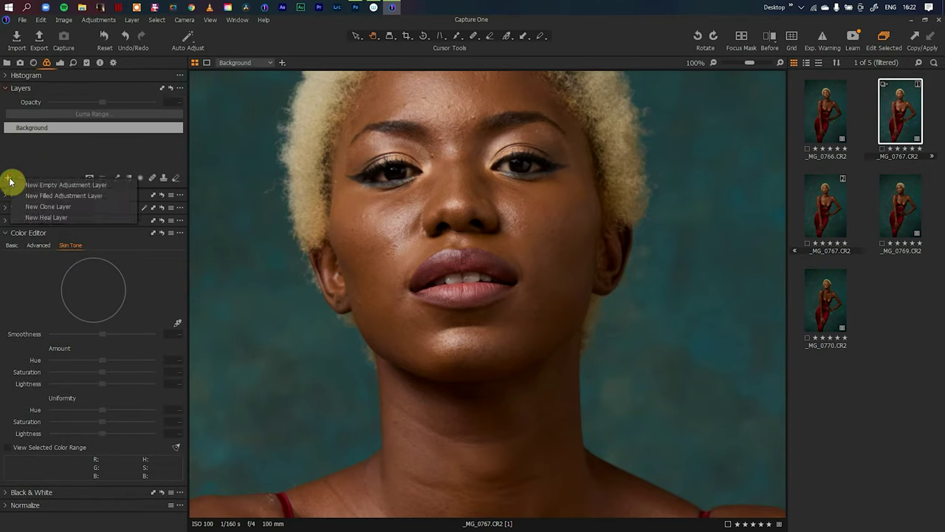
click(74, 199)
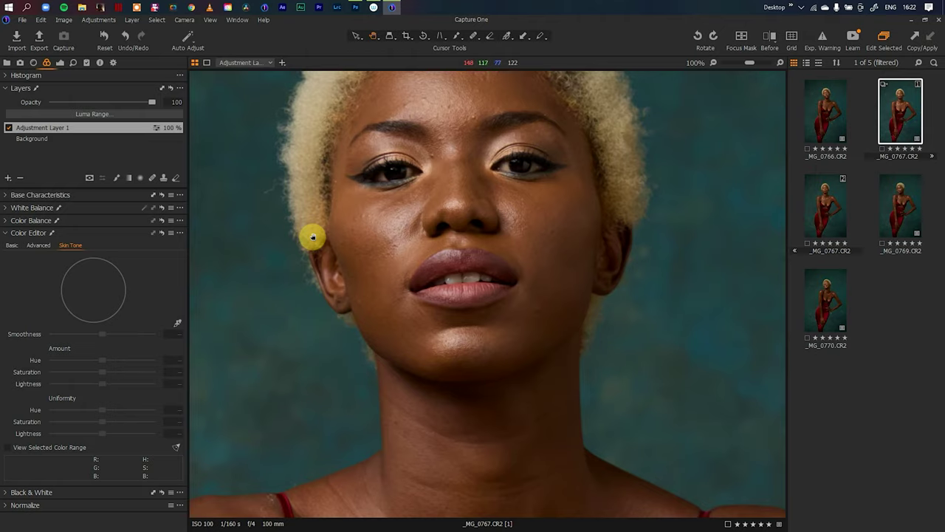
Rename the new adjustment layer to "Face color matching", checking its mask over the full photo and hiding it again
key(m)
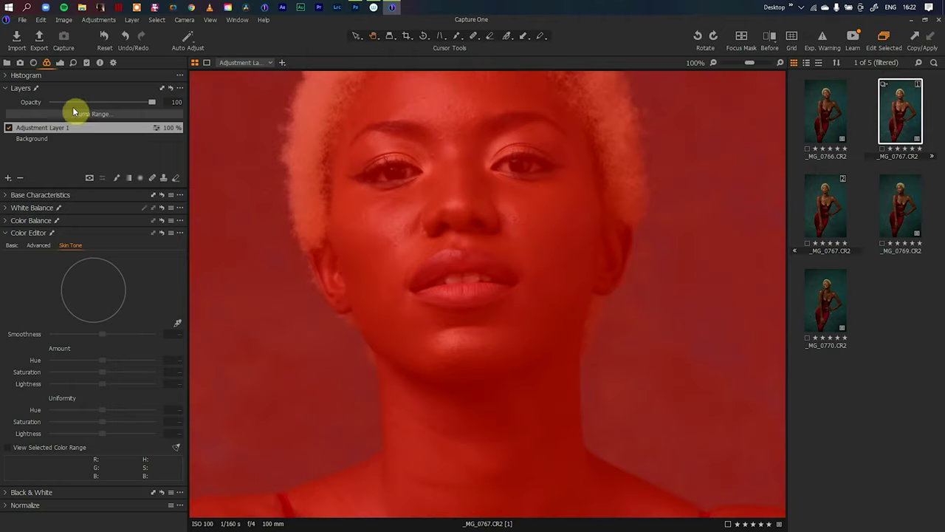
double_click(47, 129)
text(d)
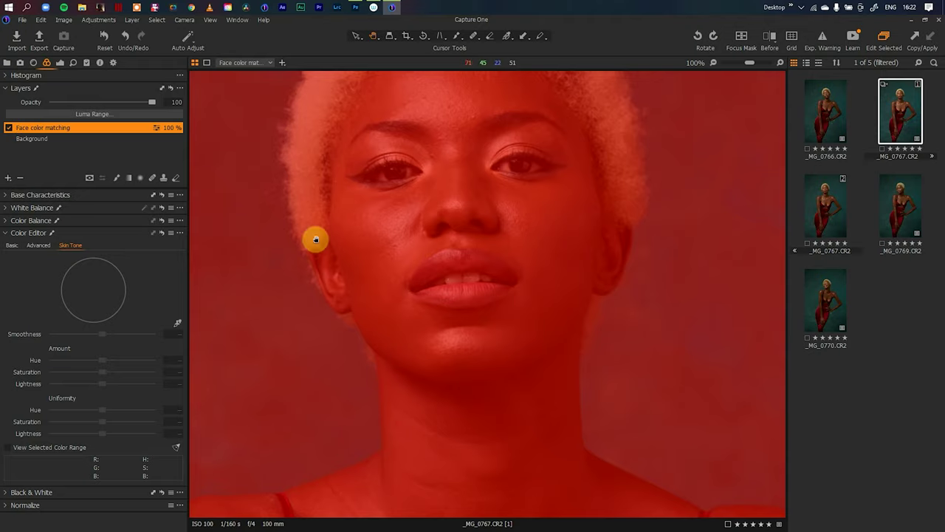
click(425, 225)
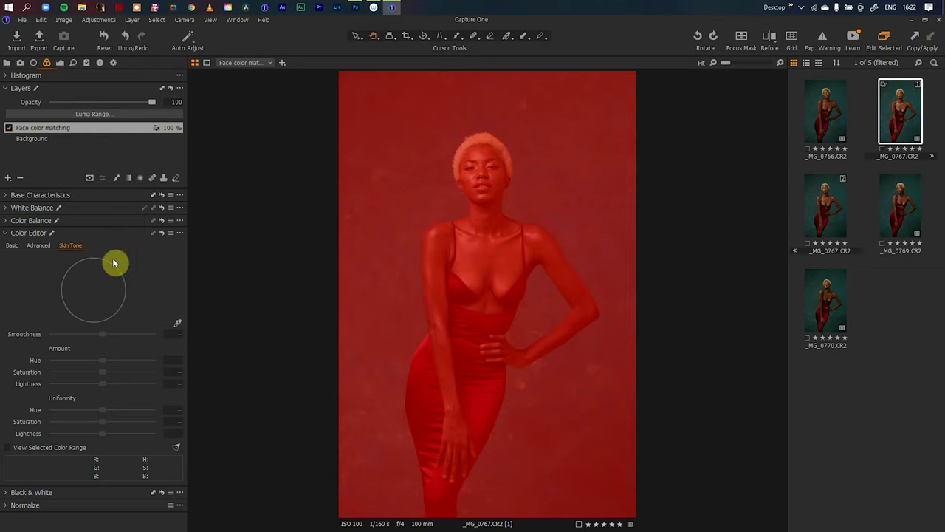
key(m)
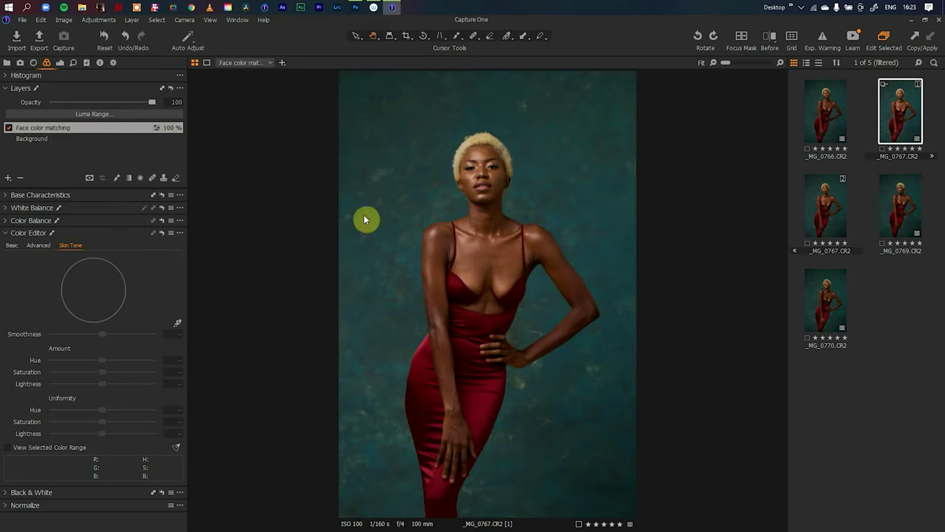
Sample the skin tone and set hue -1, saturation -2.7 and lightness 0.5, with uniformity at hue 47, saturation 20 and lightness 10
click(496, 173)
drag(745, 64, 740, 64)
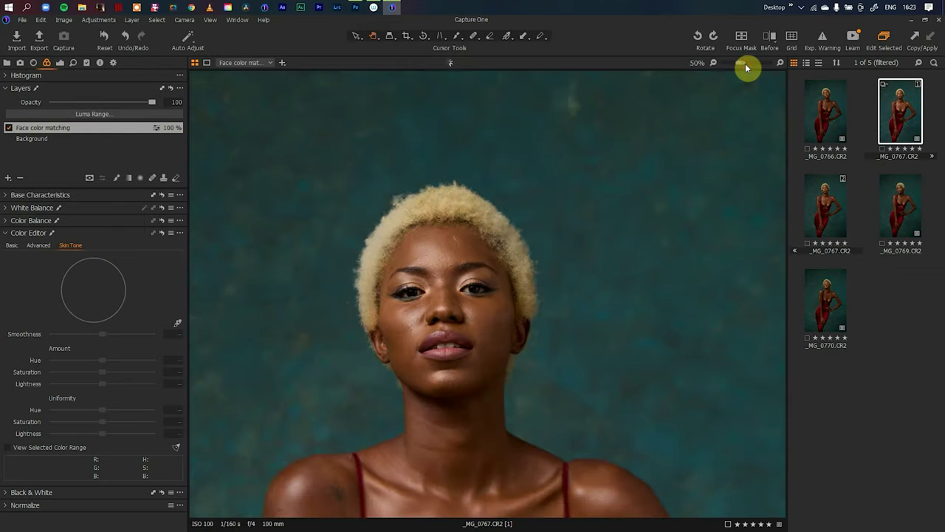
drag(481, 280, 490, 159)
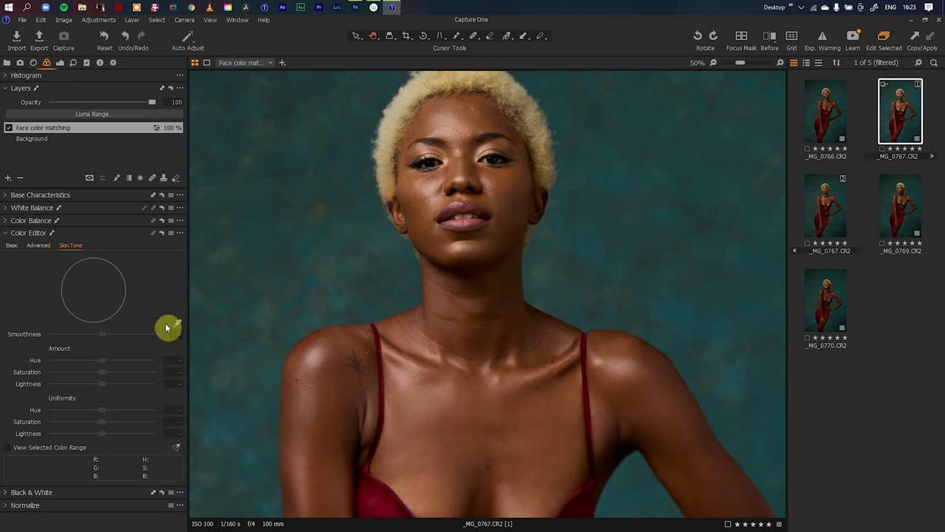
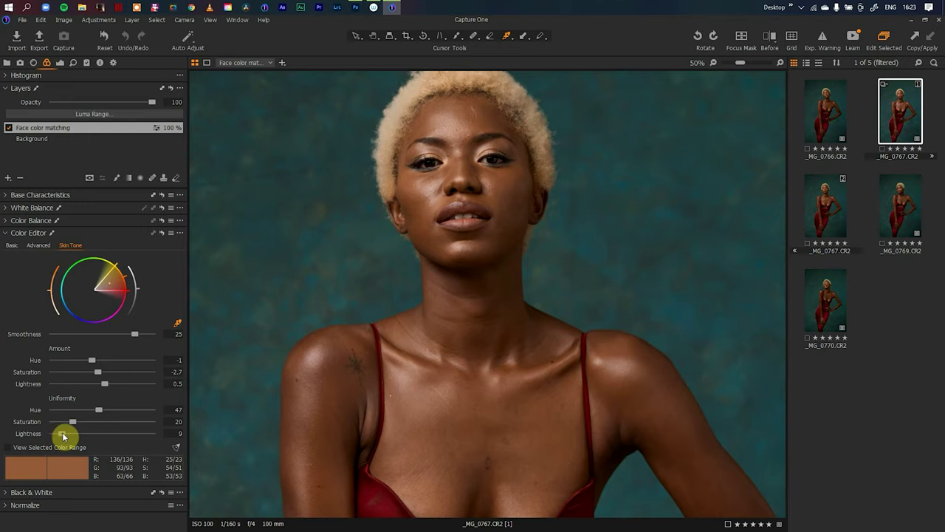
click(488, 236)
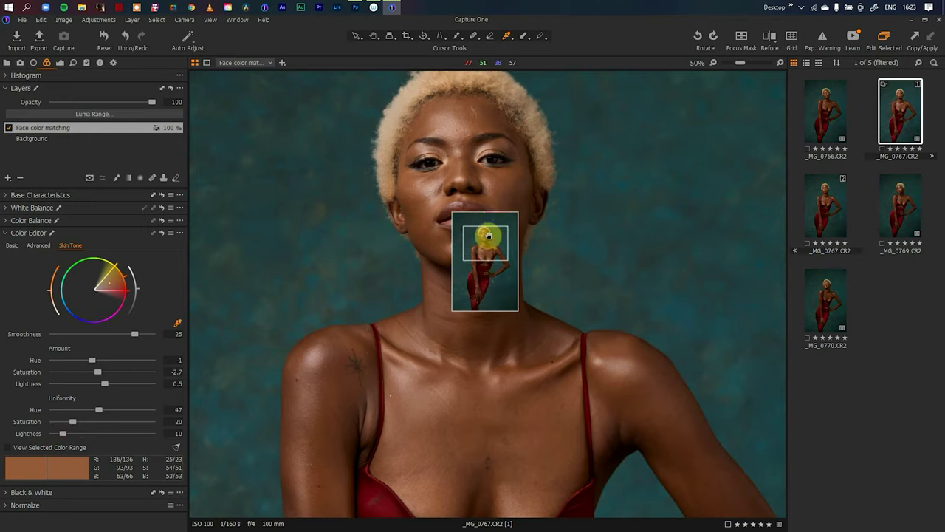
Compare the whole photo with and without the Face color matching layer
key(ctrl+0)
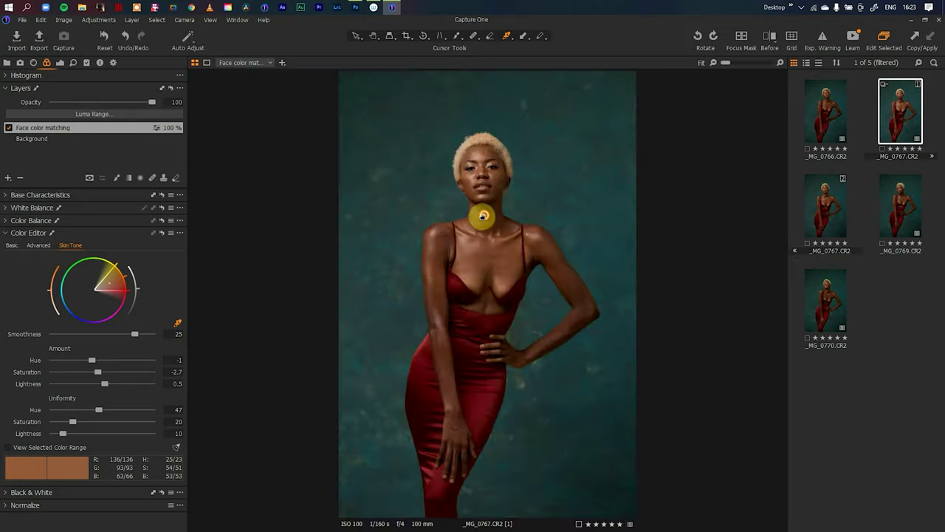
click(9, 128)
click(9, 127)
click(9, 128)
click(9, 129)
click(9, 129)
click(9, 128)
click(9, 129)
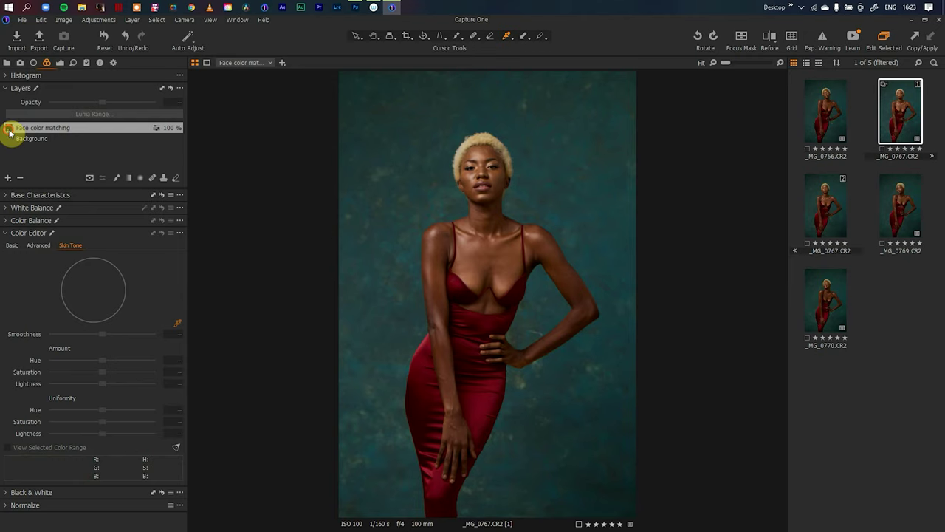
click(9, 129)
click(9, 129)
click(8, 129)
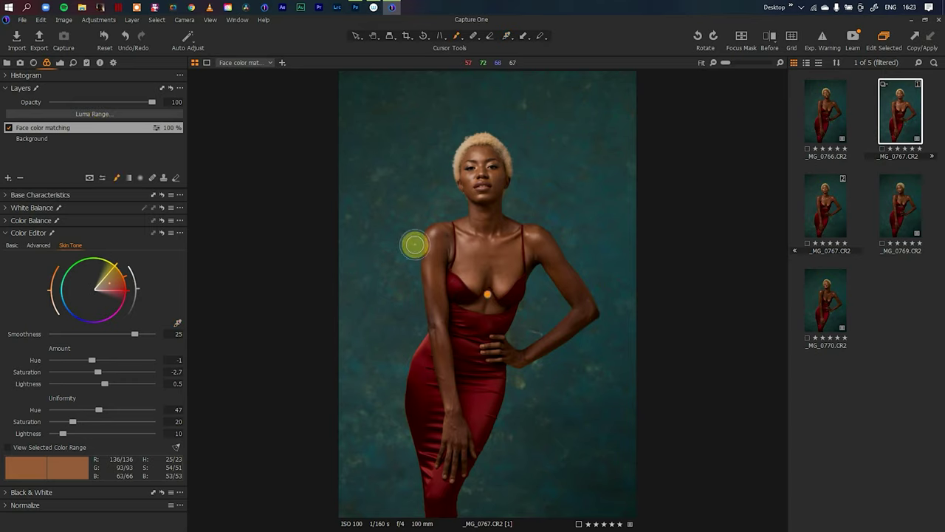
Invert the Face color matching layer's mask and brush it in over the cheeks, chin, nose and shaded side of the face
key(b)
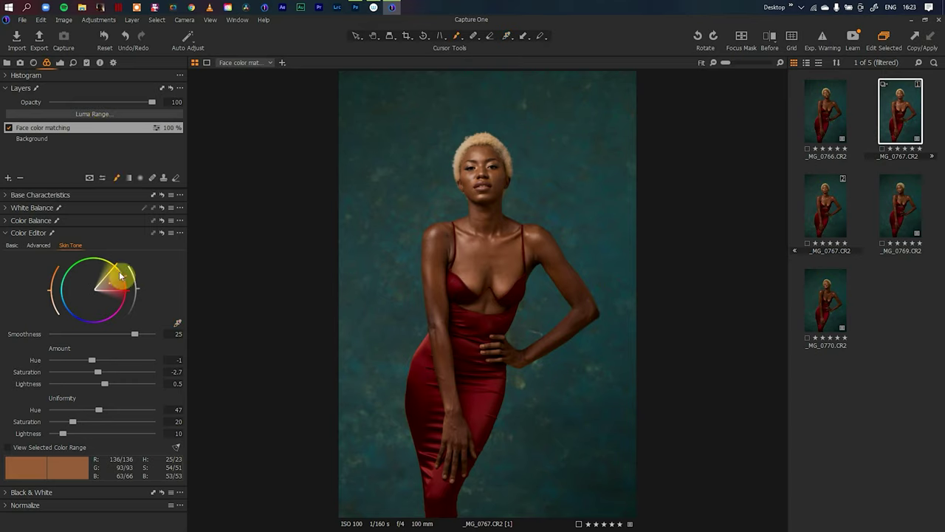
right_click(63, 127)
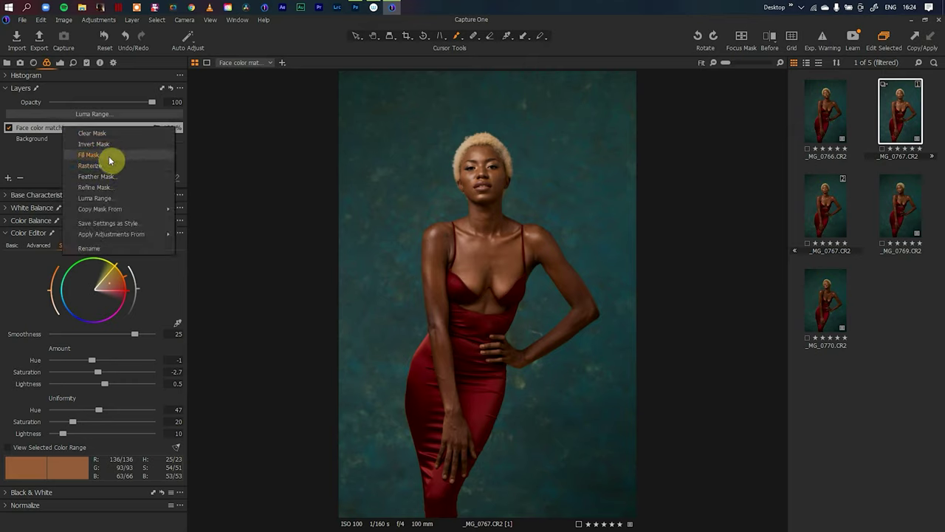
click(110, 143)
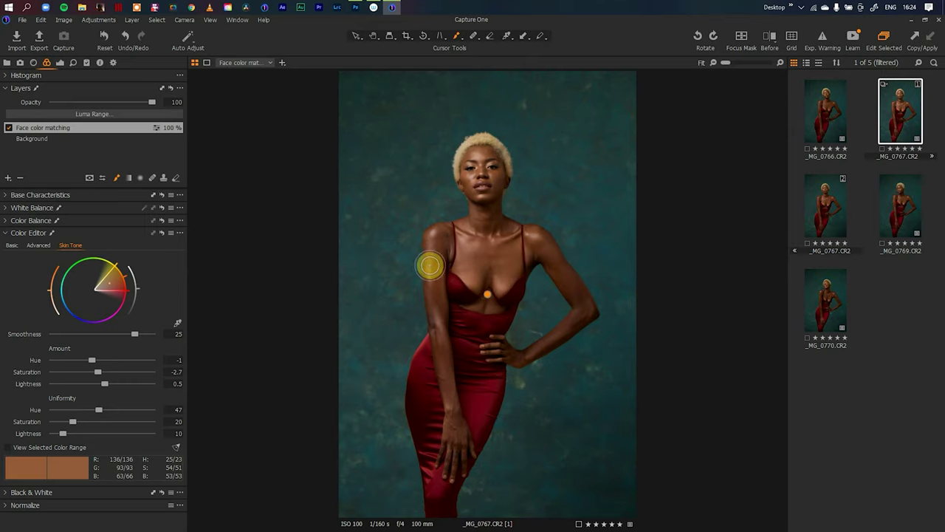
scroll(499, 177, up, 2)
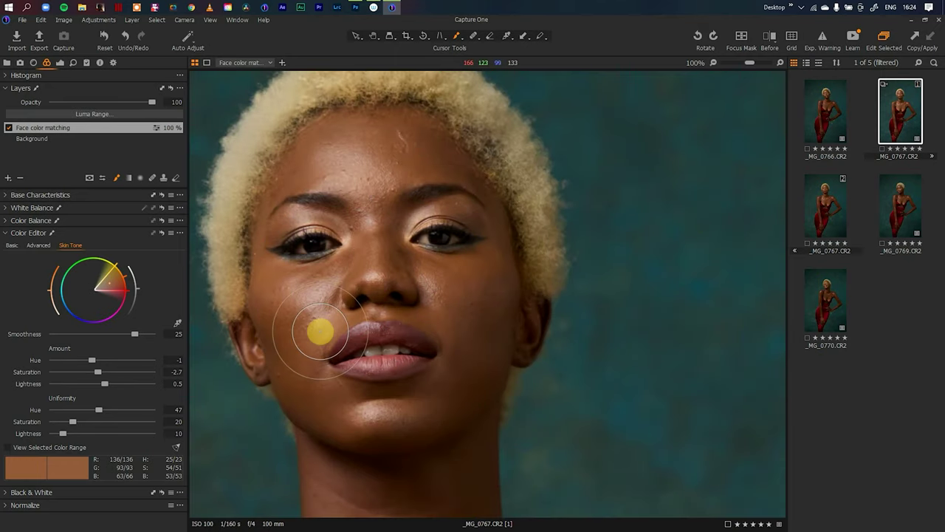
mouse_move(281, 342)
mouse_down()
mouse_move(274, 320)
mouse_move(327, 422)
mouse_move(355, 429)
mouse_move(391, 417)
mouse_up()
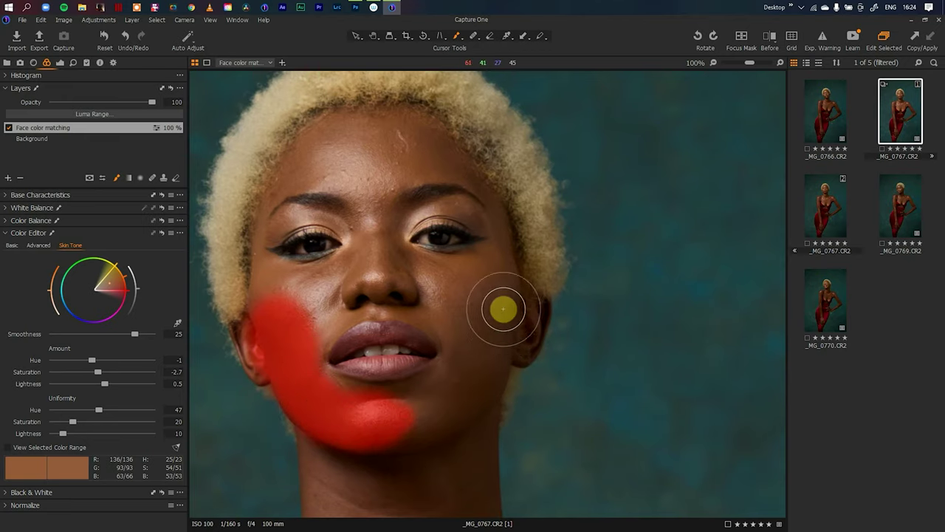
mouse_move(500, 310)
mouse_down()
mouse_move(478, 365)
mouse_move(440, 405)
mouse_move(414, 415)
mouse_move(476, 379)
mouse_move(487, 352)
mouse_move(477, 328)
mouse_move(448, 332)
mouse_move(411, 304)
mouse_move(340, 314)
mouse_up()
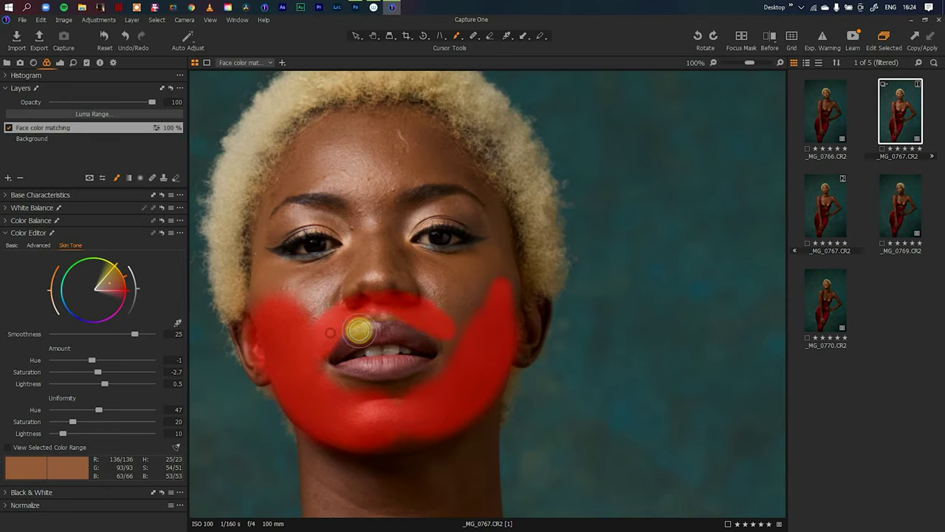
mouse_move(413, 261)
mouse_down()
mouse_move(444, 275)
mouse_move(476, 269)
mouse_move(485, 285)
mouse_move(516, 265)
mouse_move(486, 187)
mouse_move(509, 312)
mouse_up()
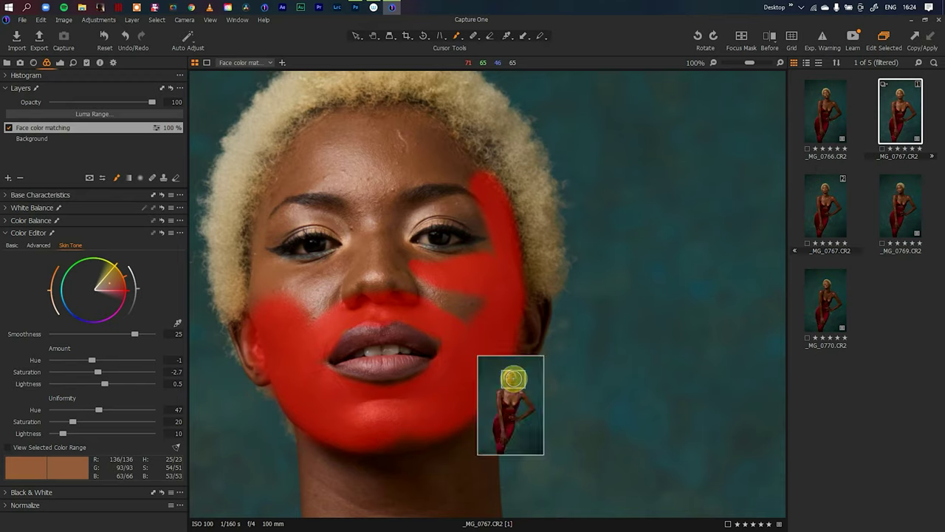
Brush the mask over the shoulders, arms, hands, neck, chest and midriff, comparing the photo with and without the layer
key(ctrl+0)
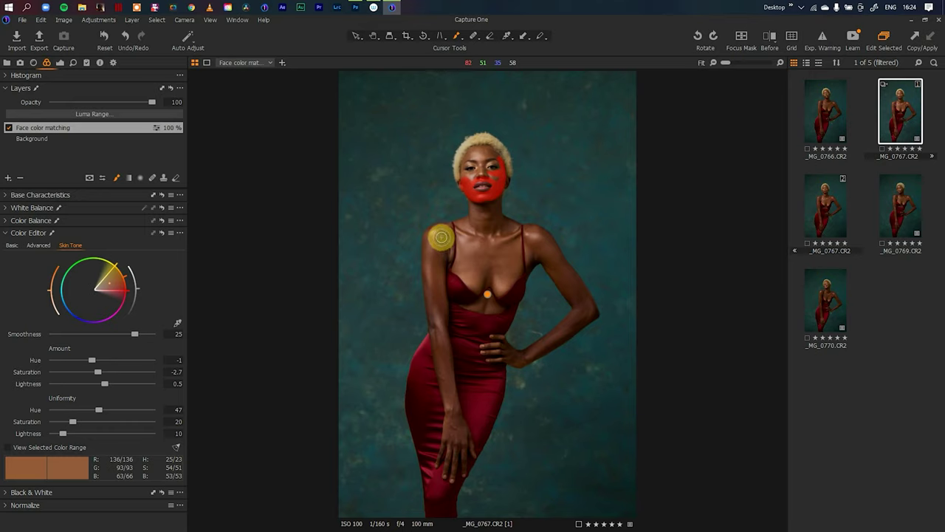
mouse_move(433, 240)
mouse_down()
mouse_move(433, 231)
mouse_move(451, 441)
mouse_move(460, 455)
mouse_move(464, 447)
mouse_up()
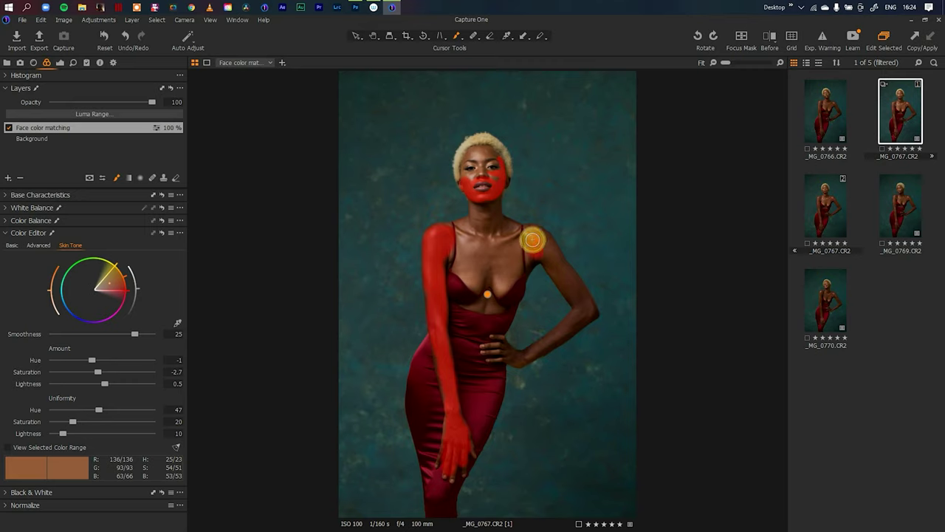
mouse_move(541, 239)
mouse_down()
mouse_move(585, 307)
mouse_move(528, 356)
mouse_move(507, 347)
mouse_up()
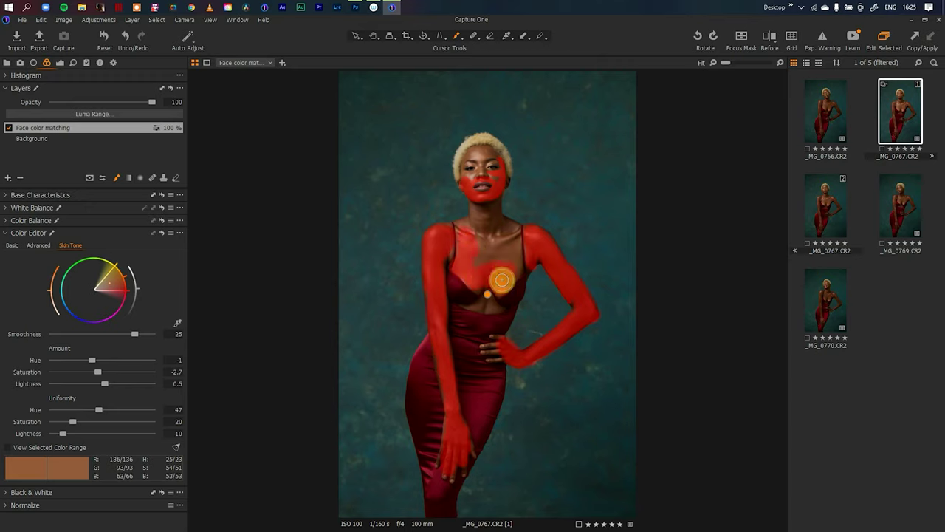
mouse_move(501, 279)
mouse_down()
mouse_move(511, 226)
mouse_move(511, 238)
mouse_move(488, 243)
mouse_move(476, 222)
mouse_move(463, 229)
mouse_move(490, 204)
mouse_move(489, 222)
mouse_move(480, 205)
mouse_move(489, 215)
mouse_move(494, 206)
mouse_move(478, 265)
mouse_move(501, 240)
mouse_move(484, 305)
mouse_up()
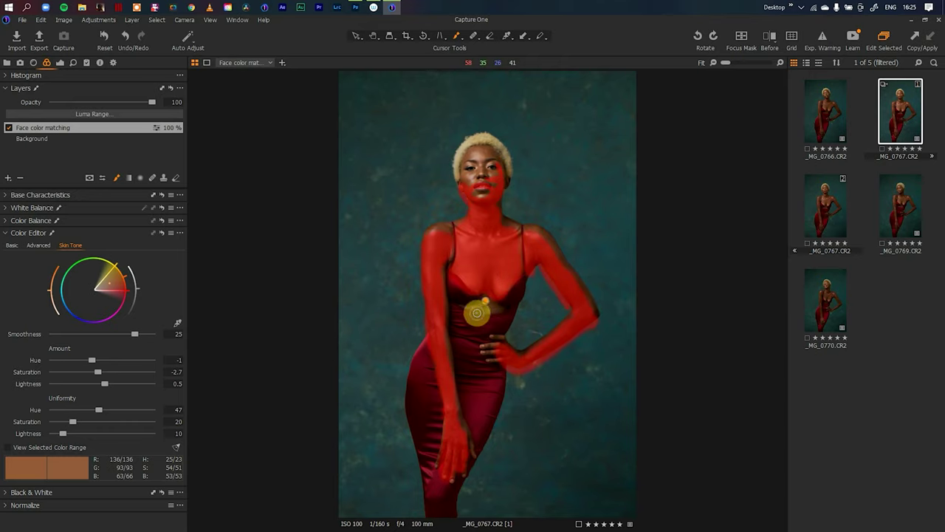
mouse_move(494, 308)
mouse_down()
mouse_move(477, 306)
mouse_move(496, 307)
mouse_move(441, 229)
mouse_move(449, 262)
mouse_move(477, 222)
mouse_move(474, 263)
mouse_up()
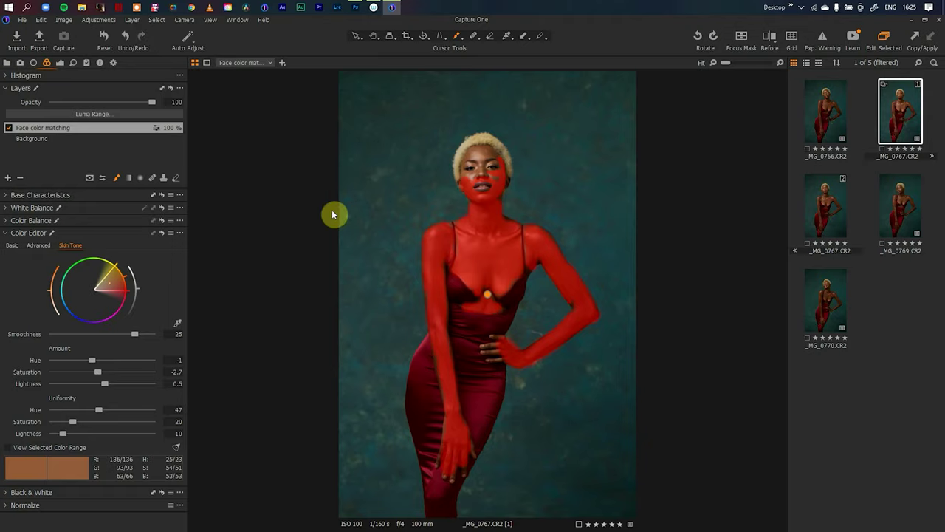
click(9, 129)
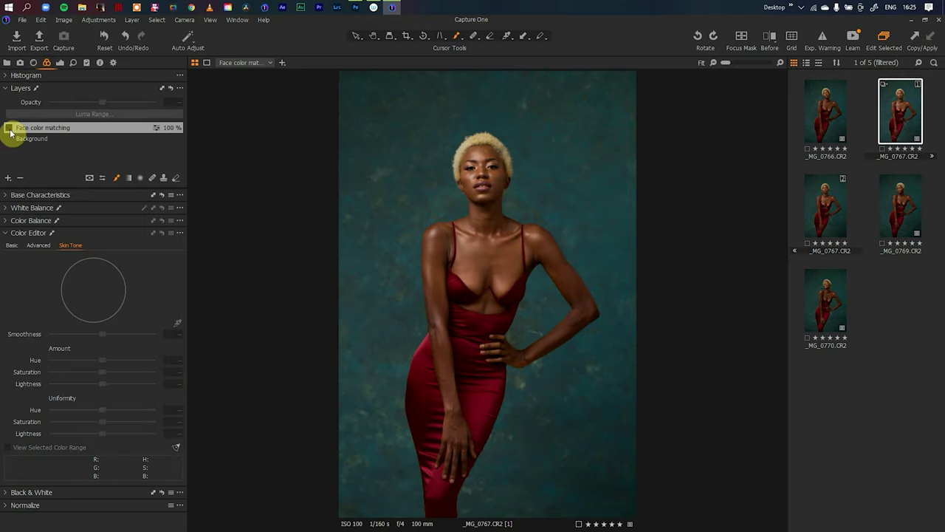
click(9, 129)
click(9, 128)
click(8, 128)
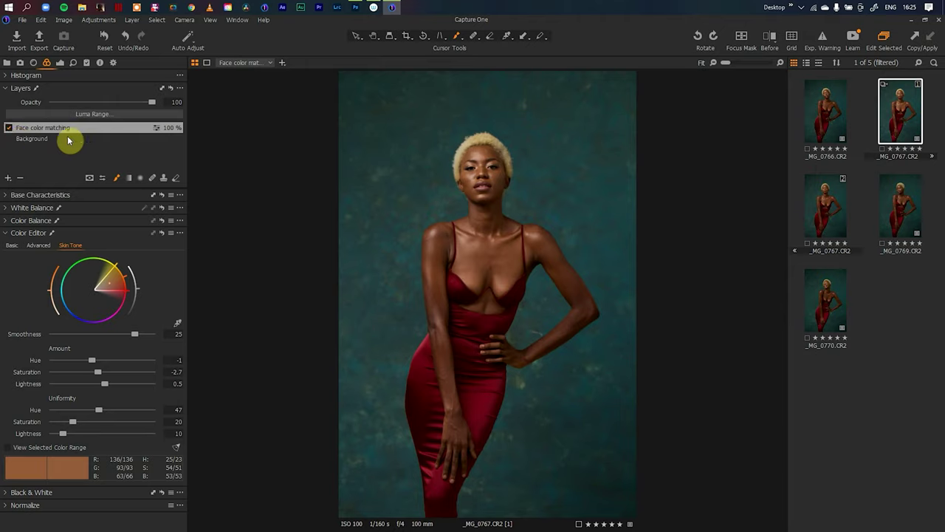
Display the layer's mask and refine its edges with an increased radius
key(m)
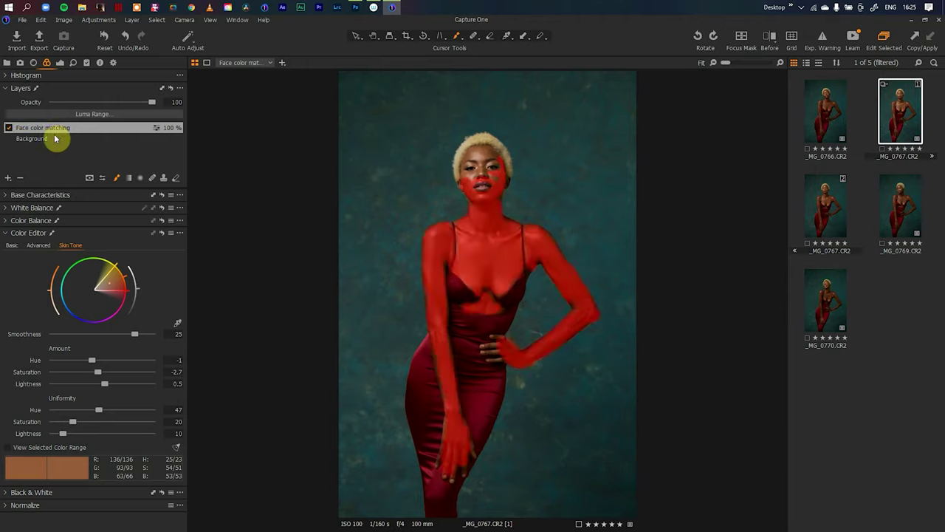
right_click(53, 131)
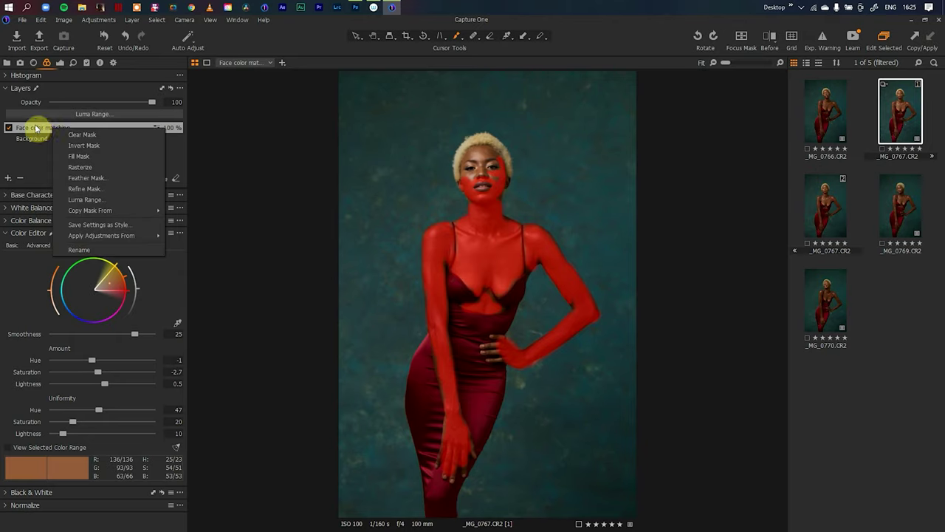
click(115, 191)
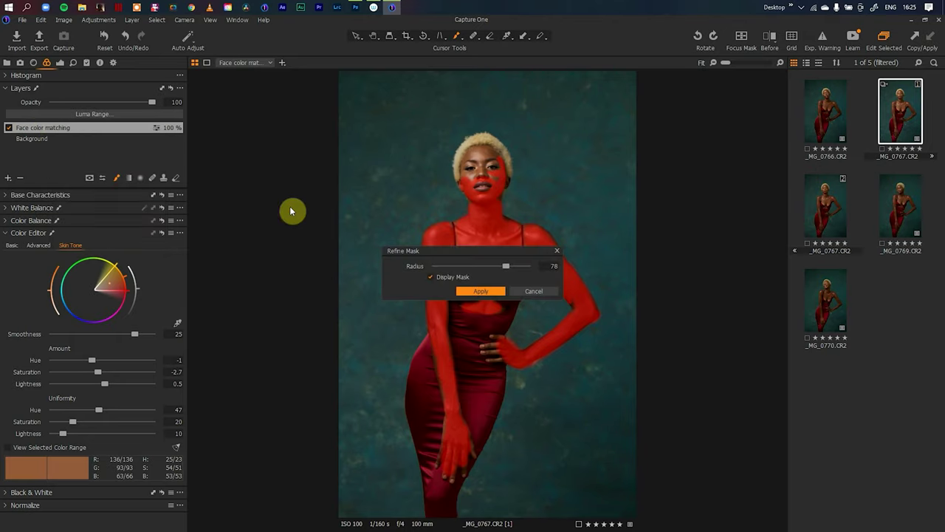
drag(499, 251, 680, 171)
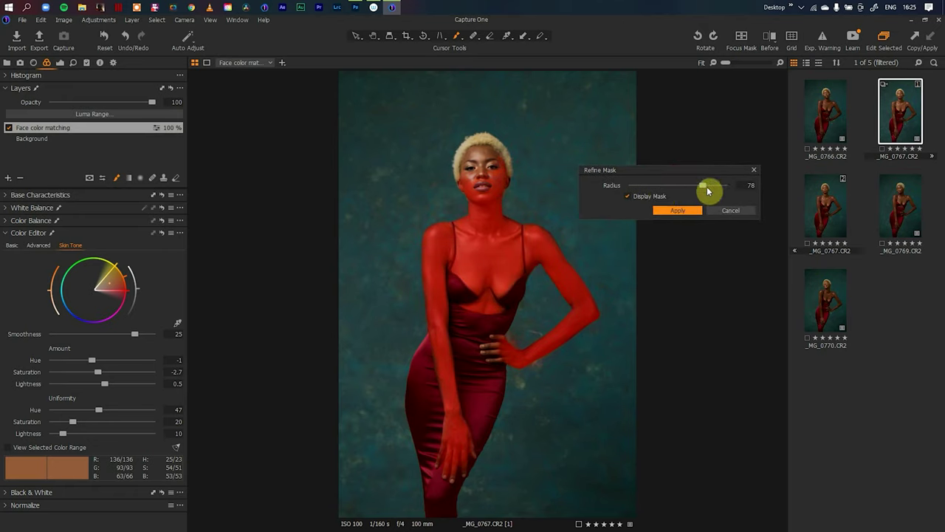
drag(702, 190, 712, 191)
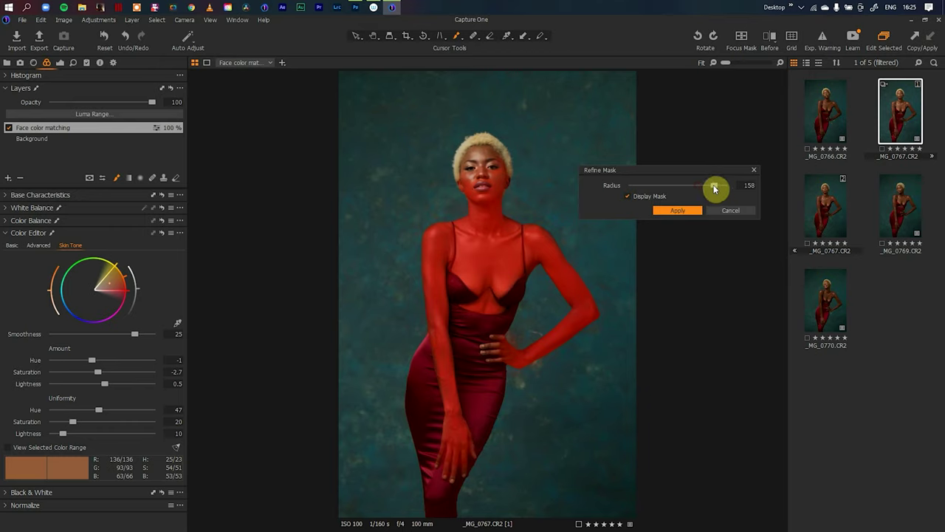
drag(713, 185, 709, 185)
click(628, 198)
click(627, 197)
click(691, 210)
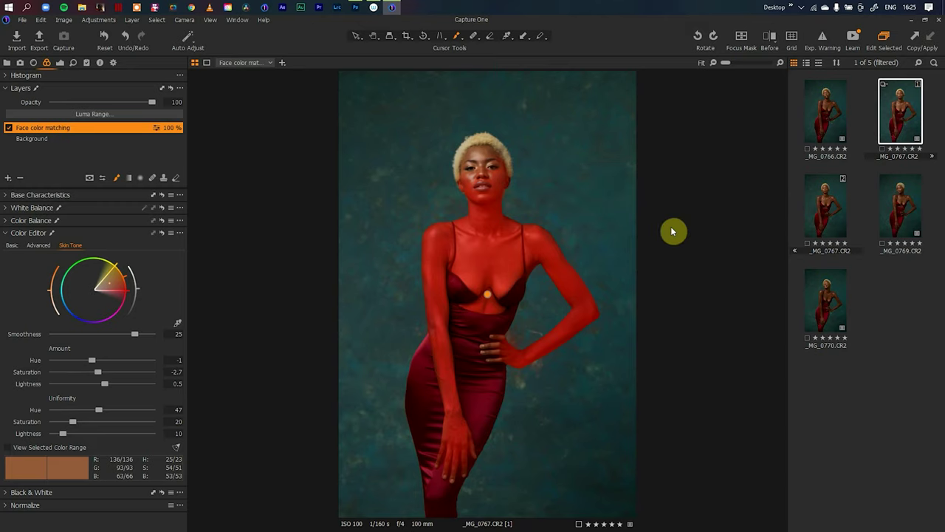
Erase the mask from the lips and eyes, hide the mask overlay and compare the photo with and without the layer
key(z)
key(e)
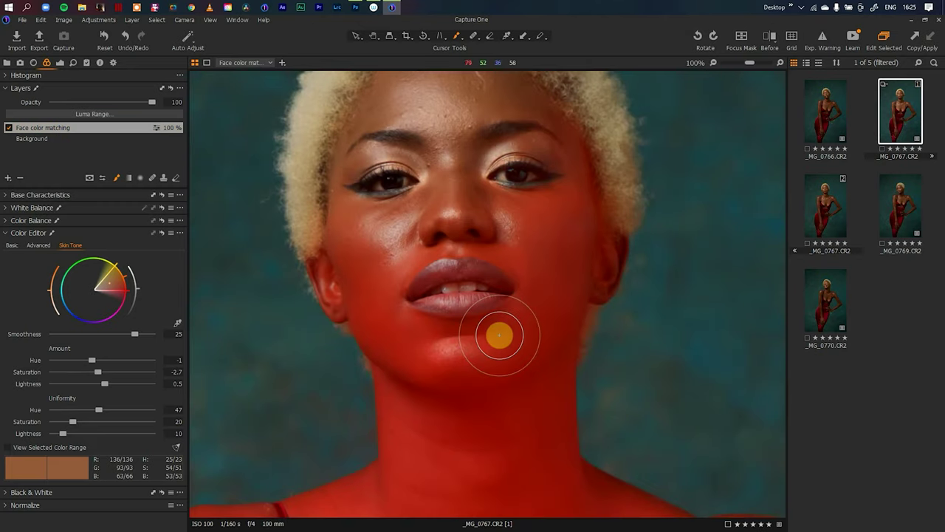
mouse_move(491, 319)
mouse_down()
mouse_move(494, 298)
mouse_move(476, 304)
mouse_move(450, 295)
mouse_move(479, 281)
mouse_move(447, 276)
mouse_move(421, 290)
mouse_move(495, 286)
mouse_move(452, 285)
mouse_up()
mouse_move(524, 180)
mouse_down()
mouse_move(548, 171)
mouse_move(428, 197)
mouse_move(460, 182)
mouse_move(442, 209)
mouse_move(457, 215)
mouse_move(465, 209)
mouse_move(459, 181)
mouse_move(447, 194)
mouse_move(448, 177)
mouse_move(465, 189)
mouse_move(463, 180)
mouse_move(455, 189)
mouse_move(455, 178)
mouse_move(388, 169)
mouse_move(353, 179)
mouse_move(356, 167)
mouse_move(401, 154)
mouse_up()
drag(474, 344, 501, 260)
scroll(502, 260, down, 5)
key(ctrl+0)
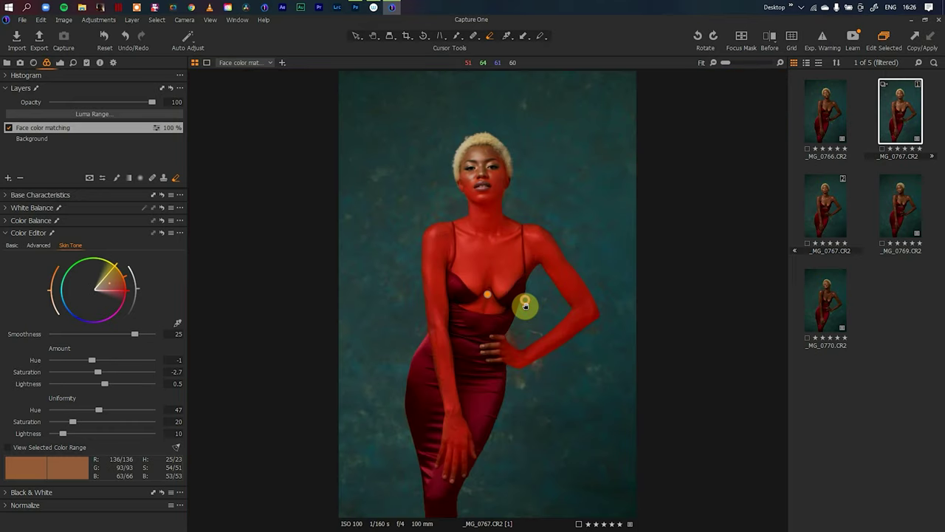
key(m)
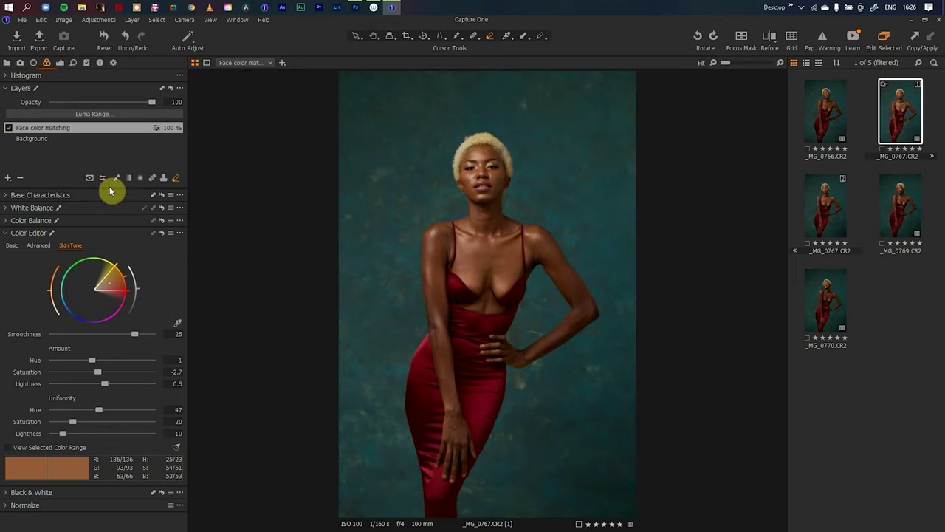
click(9, 130)
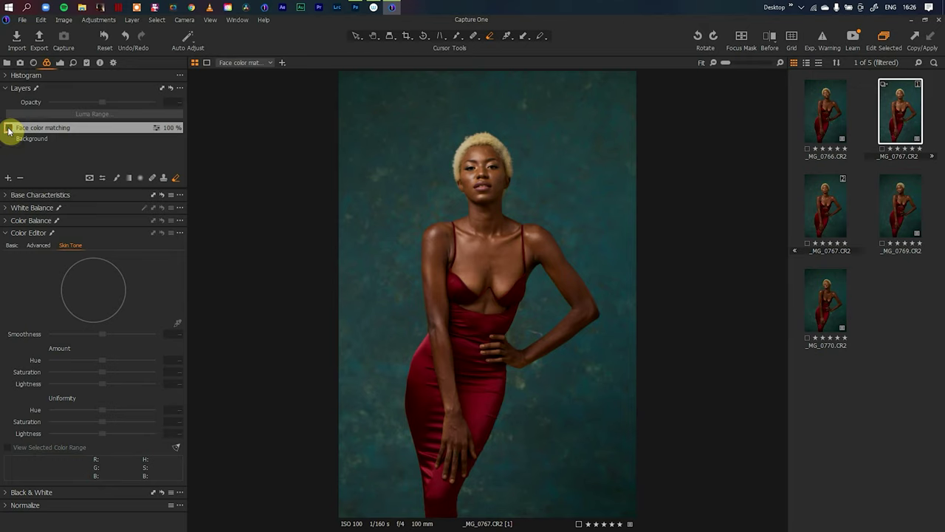
click(9, 129)
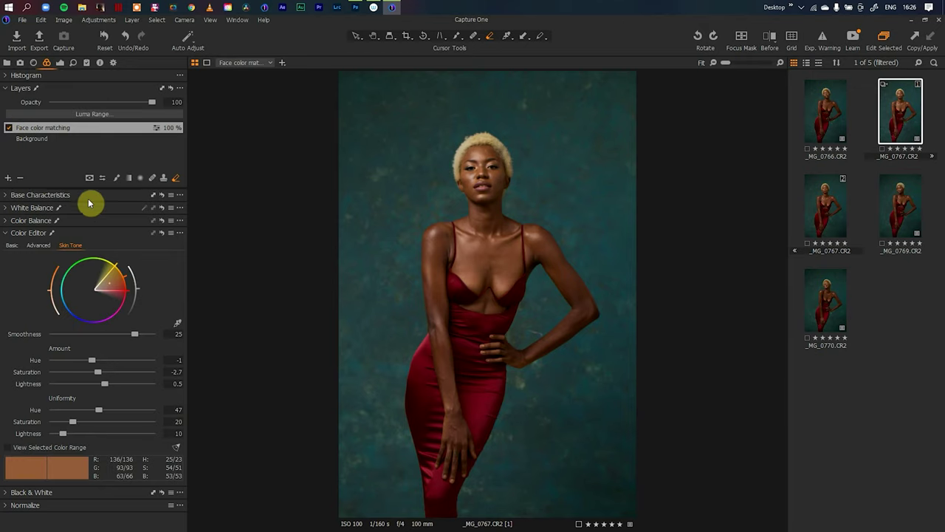
Add a new filled adjustment layer and rename it "Color Grading"
click(8, 179)
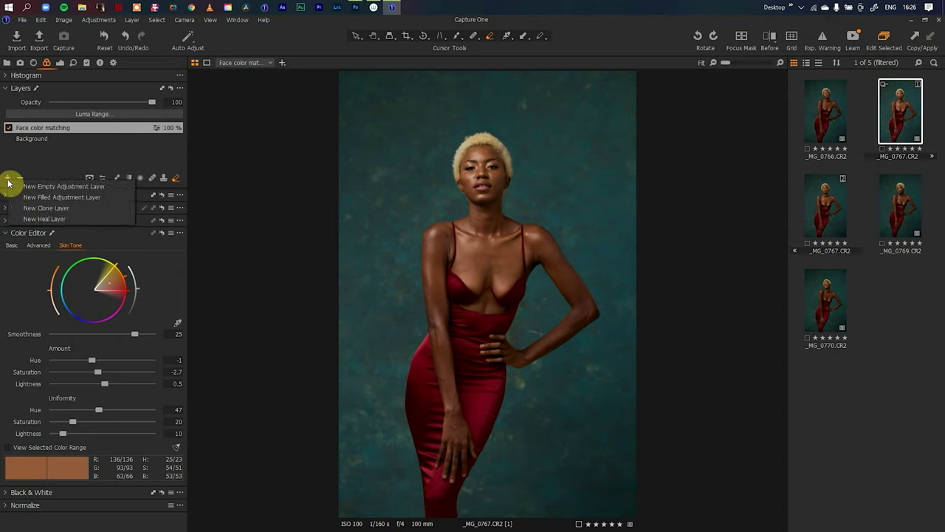
click(34, 198)
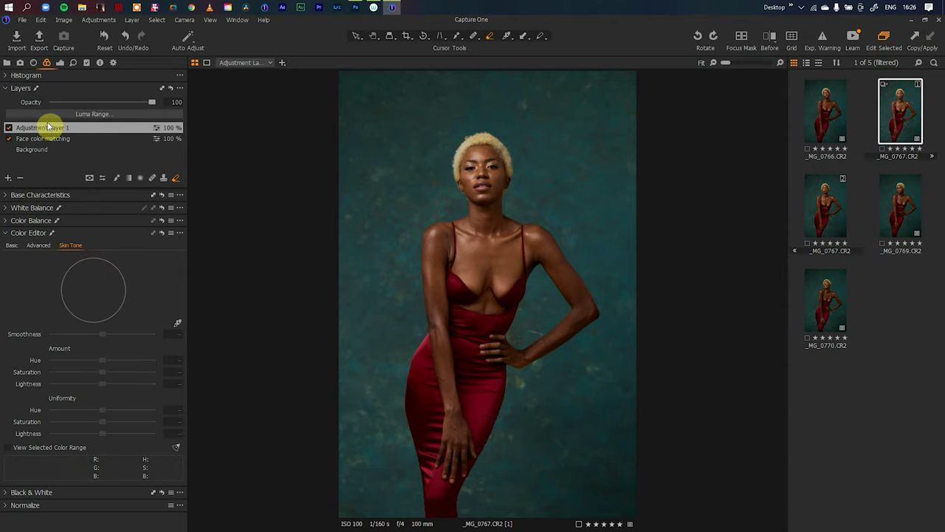
double_click(44, 129)
text(Color Grading)
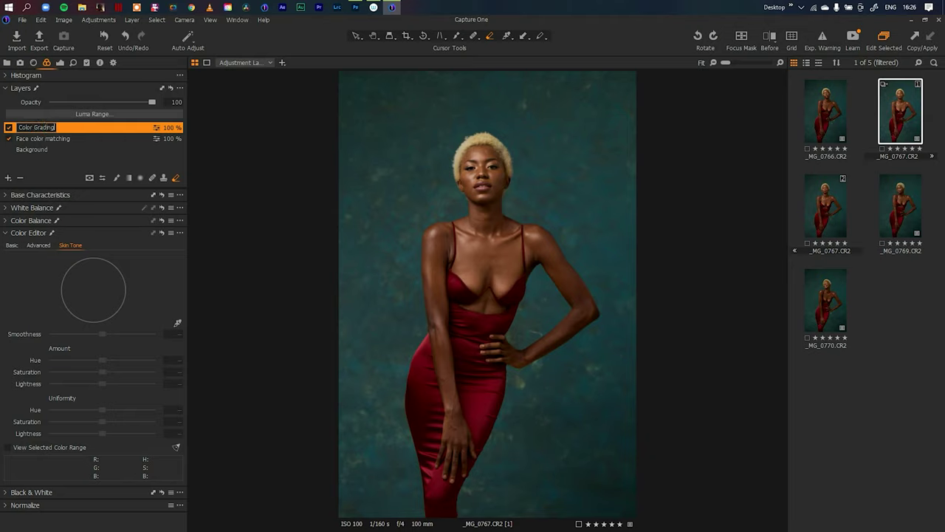
key(Return)
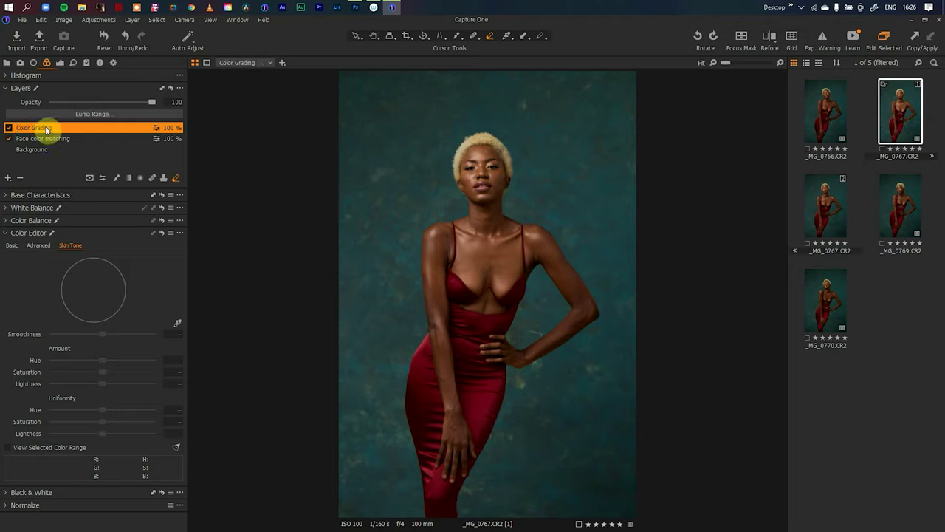
Use the 3-way Color Balance on the Color Grading layer to tint the midtones orange, the highlights cyan and the shadows blue
click(9, 234)
click(8, 221)
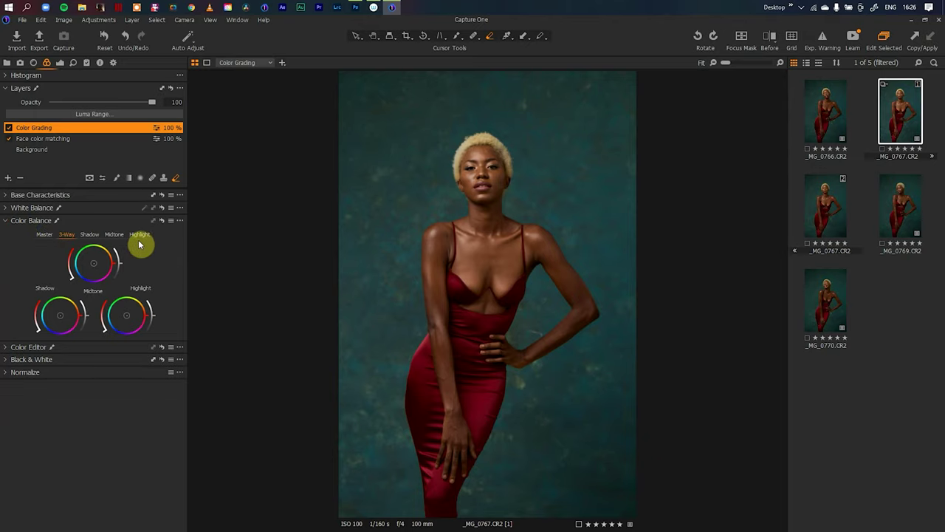
key(m)
key(m)
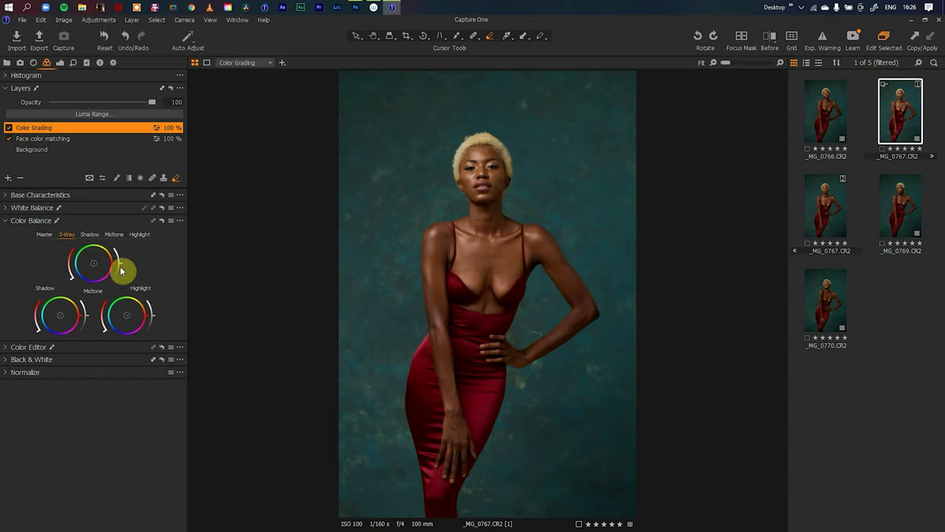
drag(116, 266, 117, 252)
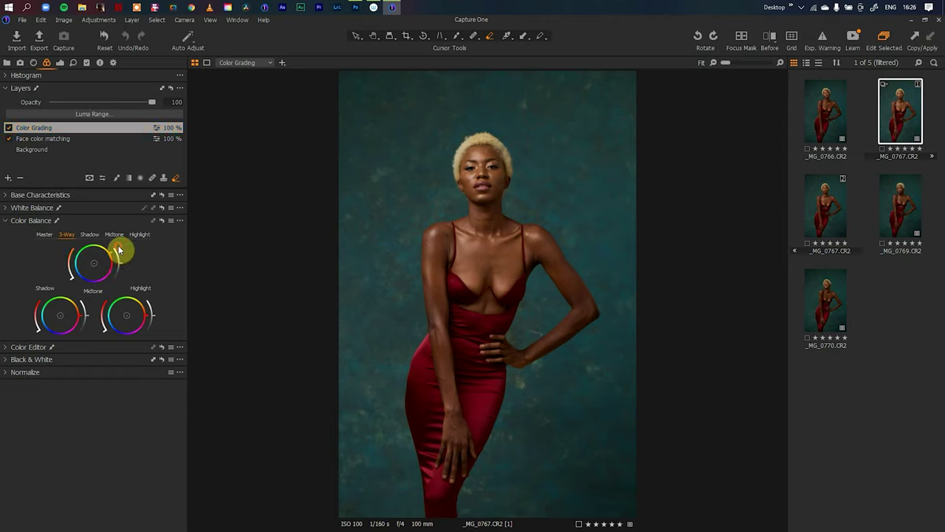
drag(71, 283, 67, 267)
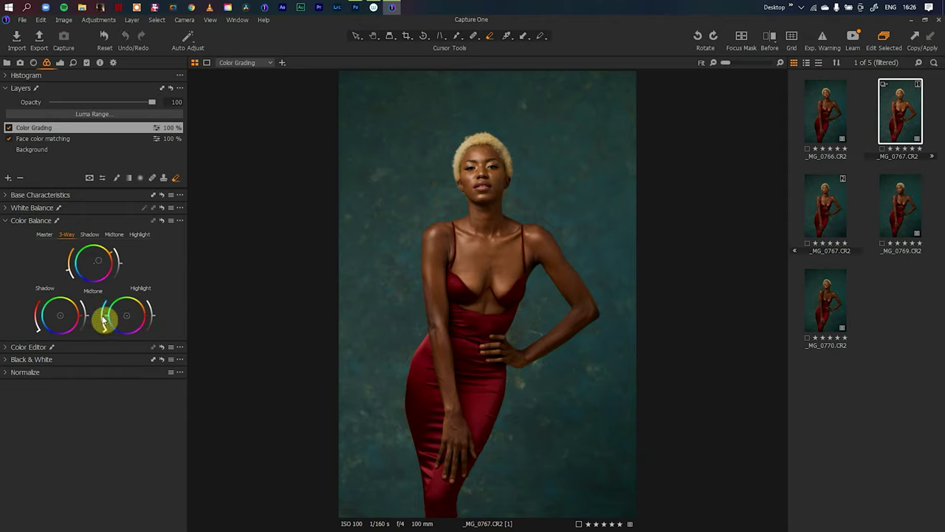
mouse_move(107, 334)
mouse_down()
mouse_move(84, 314)
mouse_move(47, 332)
mouse_up()
drag(48, 334, 33, 332)
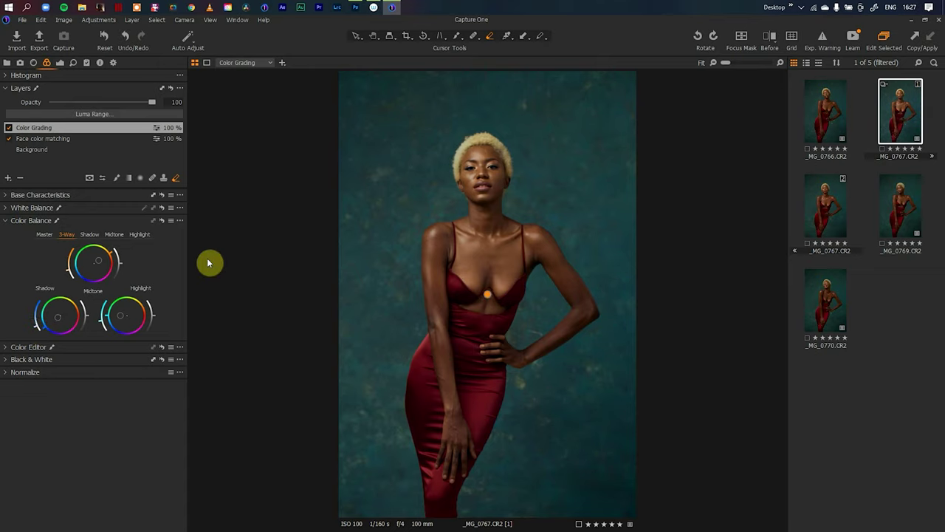
Compare the photo with and without the Color Grading layer and slightly increase the saturation of the midtone tint
click(9, 129)
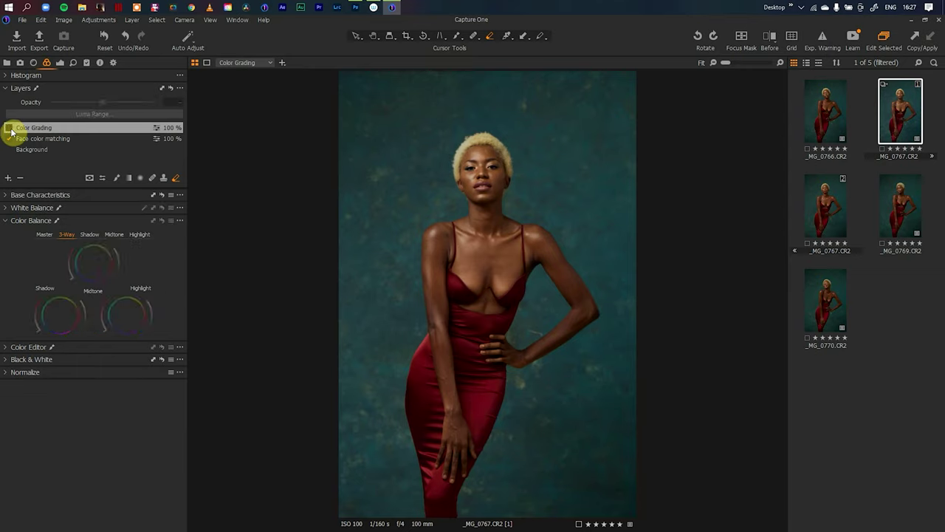
click(9, 131)
click(9, 130)
click(9, 129)
drag(73, 272, 68, 272)
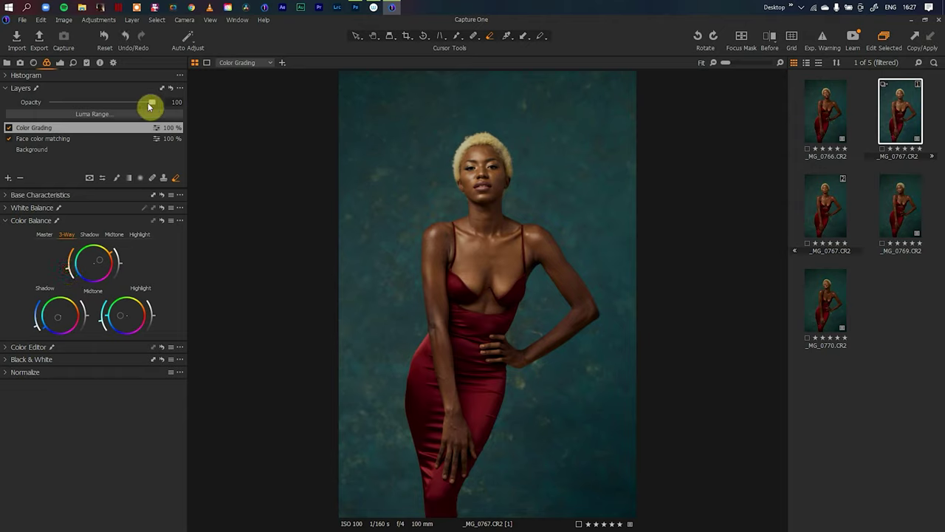
Reduce the Color Grading layer's opacity to 31 and compare the photo with and without the layer
drag(152, 103, 83, 108)
click(9, 128)
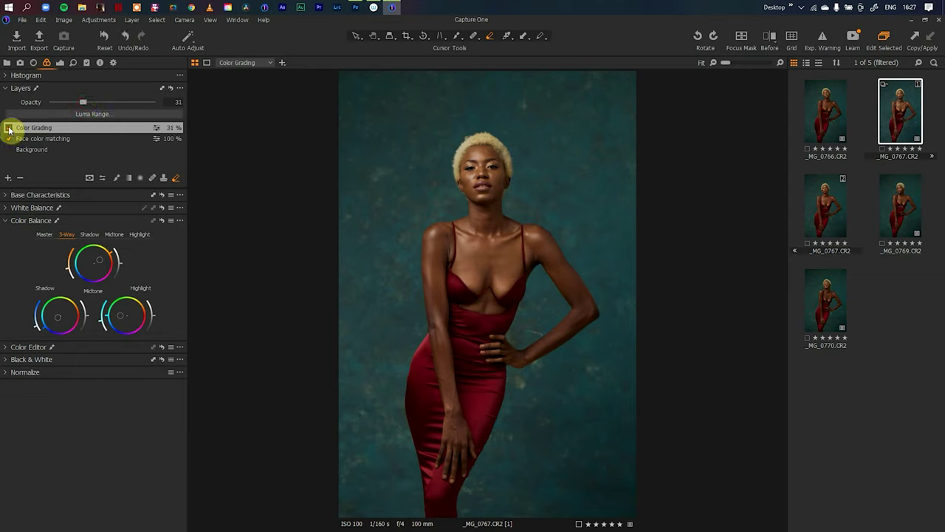
click(9, 128)
click(9, 128)
click(9, 128)
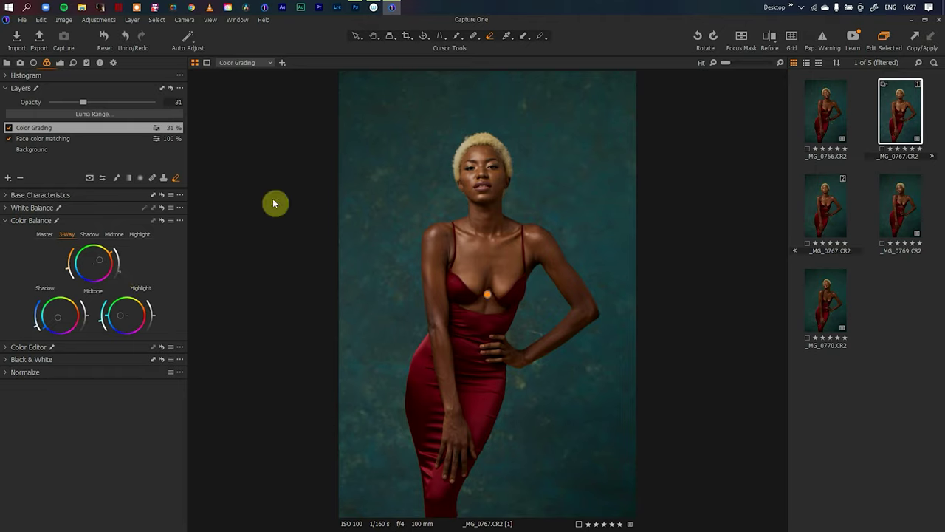
Show both variants of _MG_0767.CR2 side by side and compare the graded version with the second variant
key(h)
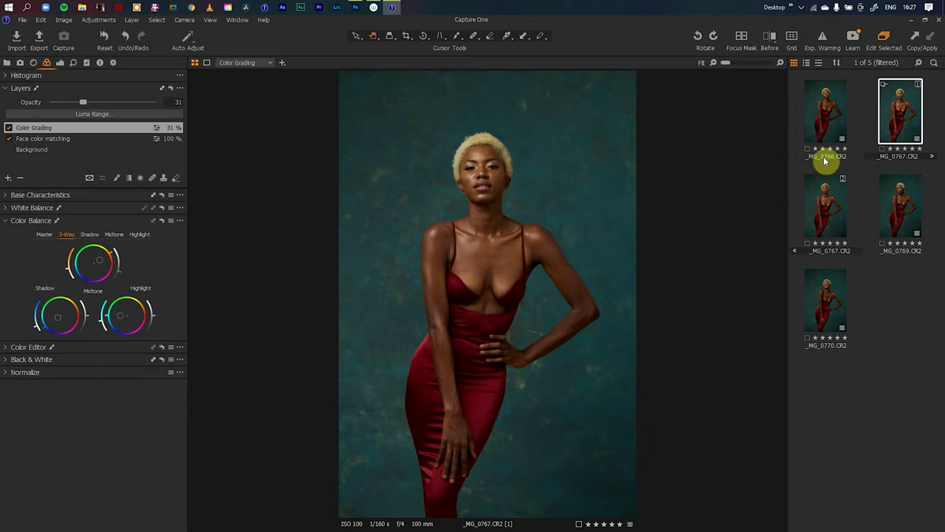
click(896, 118)
right_click(896, 118)
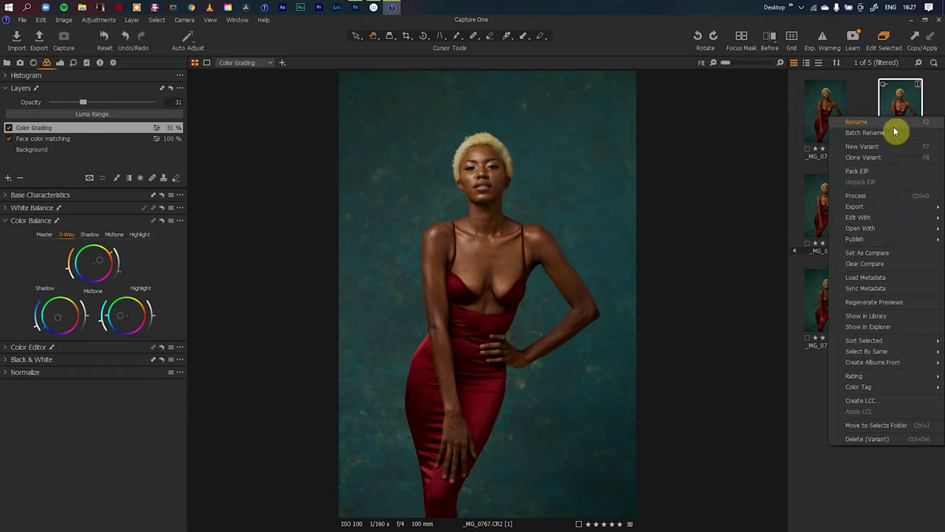
click(809, 171)
click(899, 122)
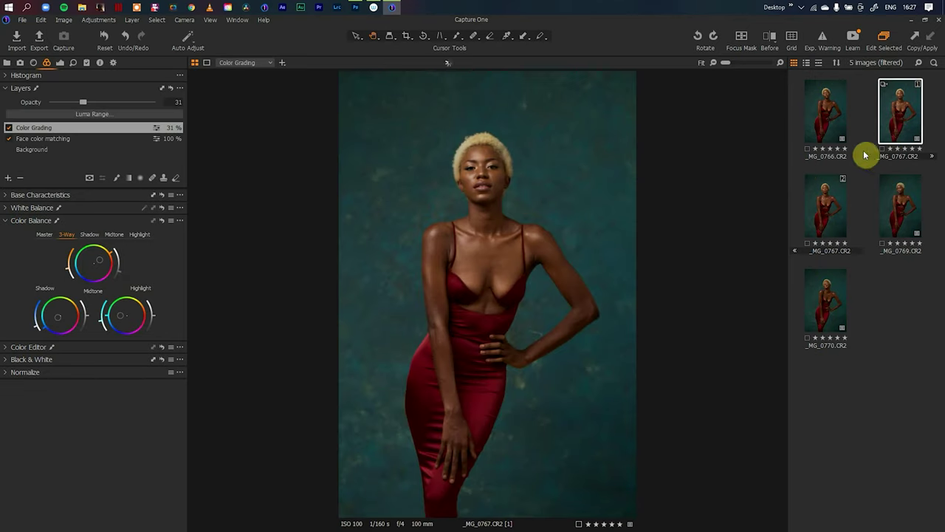
ctrl+click(827, 219)
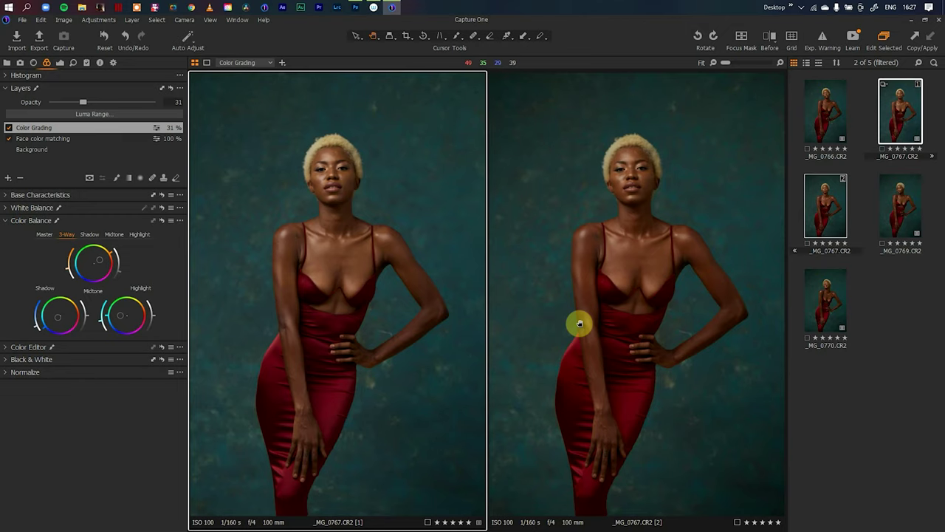
click(609, 251)
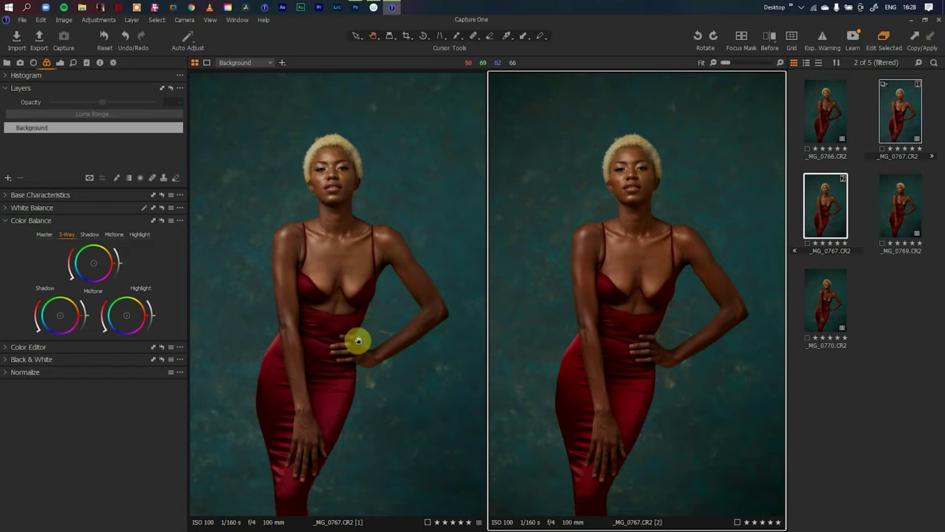
click(341, 279)
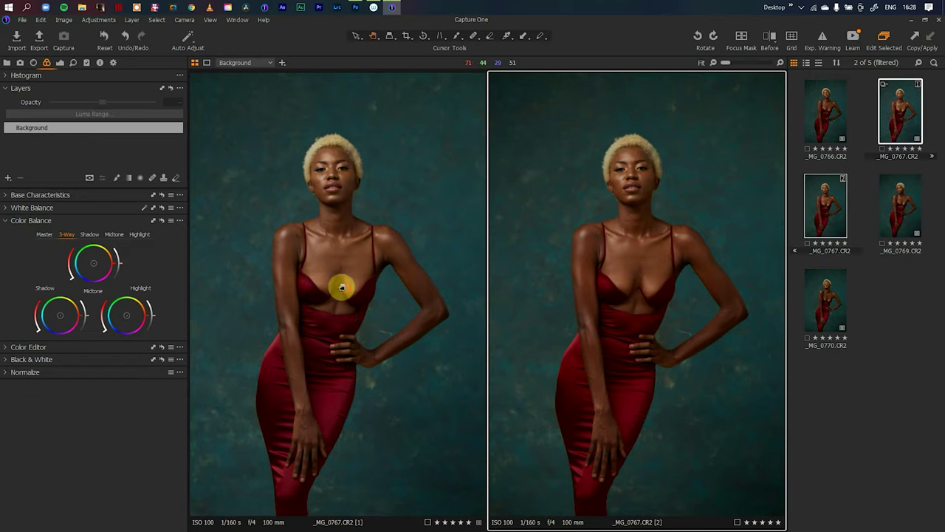